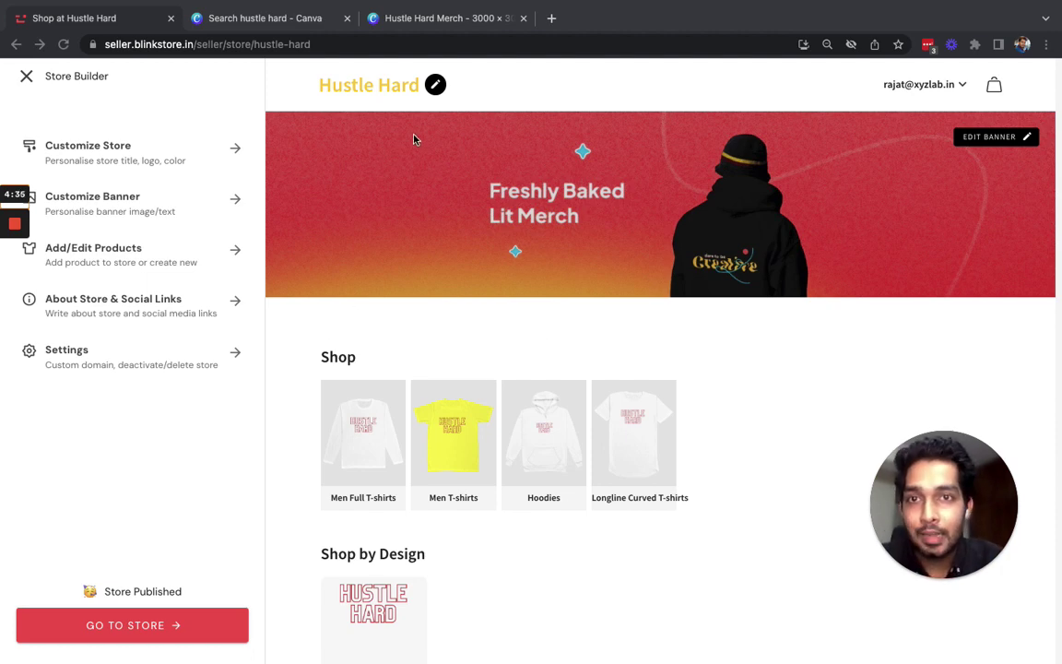
- Open the Hustle Hard Merch design in Canva and scroll to its blank Page 2
scroll(519, 253, down, 3)
scroll(519, 255, up, 3)
scroll(519, 255, up, 1)
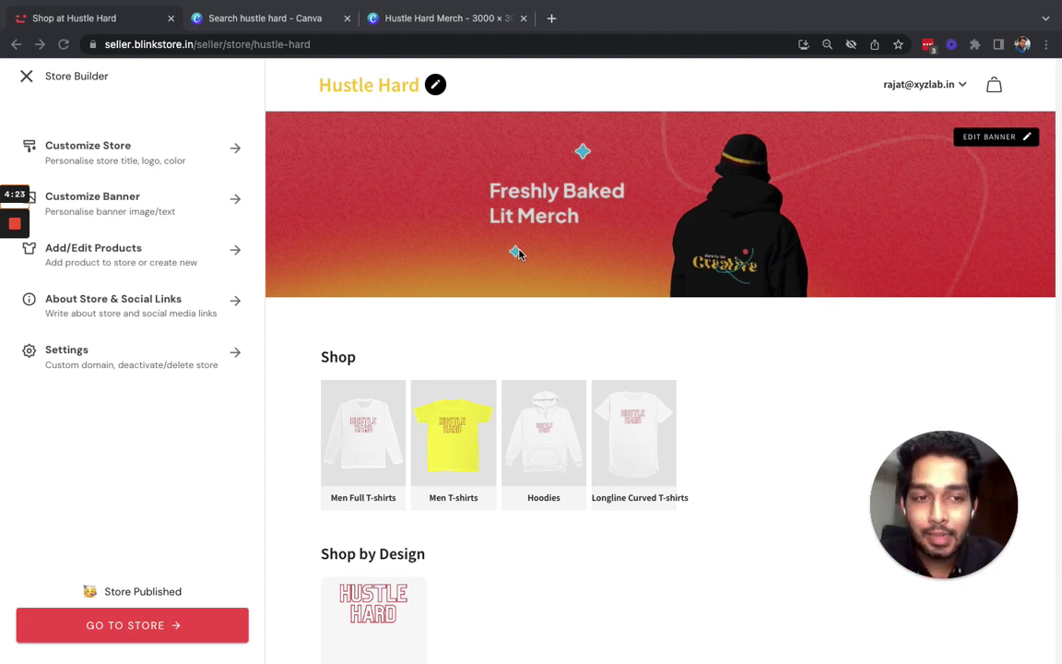
scroll(518, 370, down, 1)
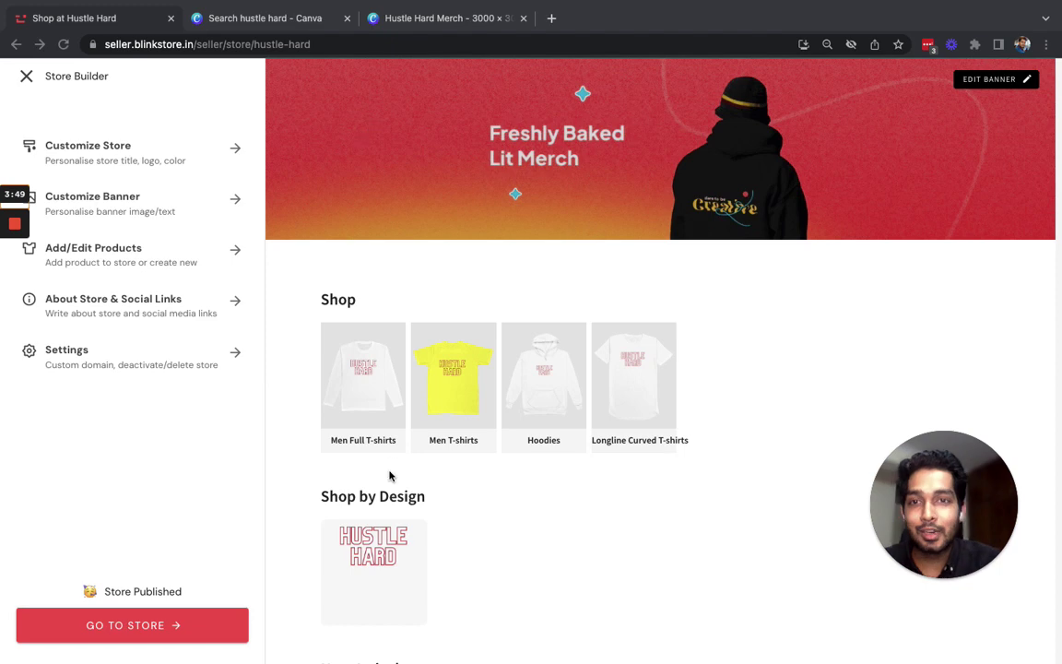
scroll(389, 475, down, 2)
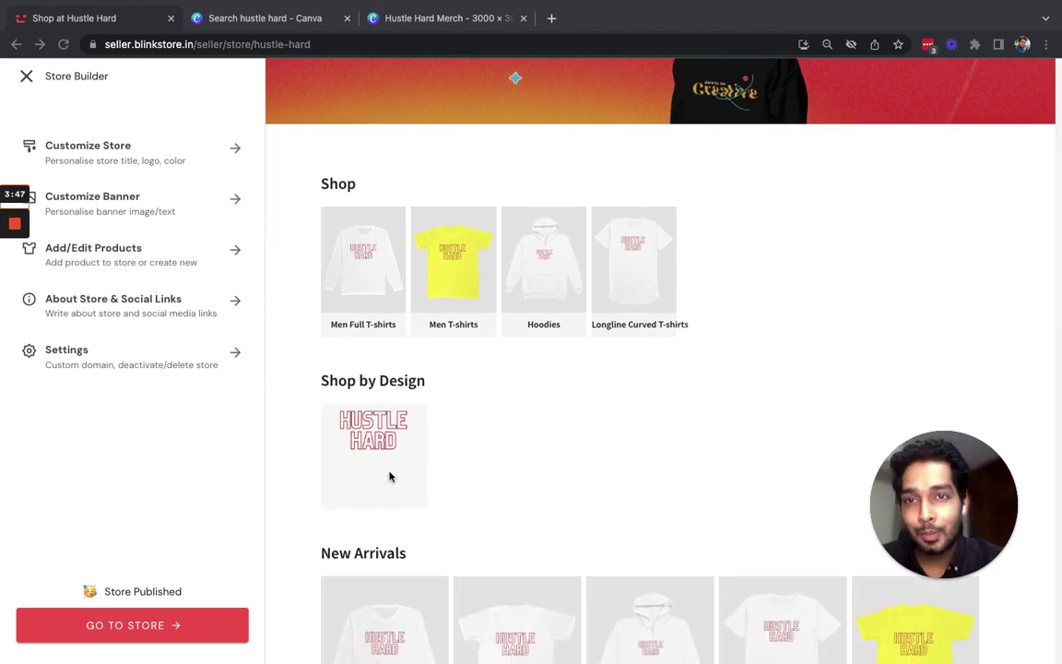
scroll(364, 387, down, 3)
scroll(360, 411, up, 5)
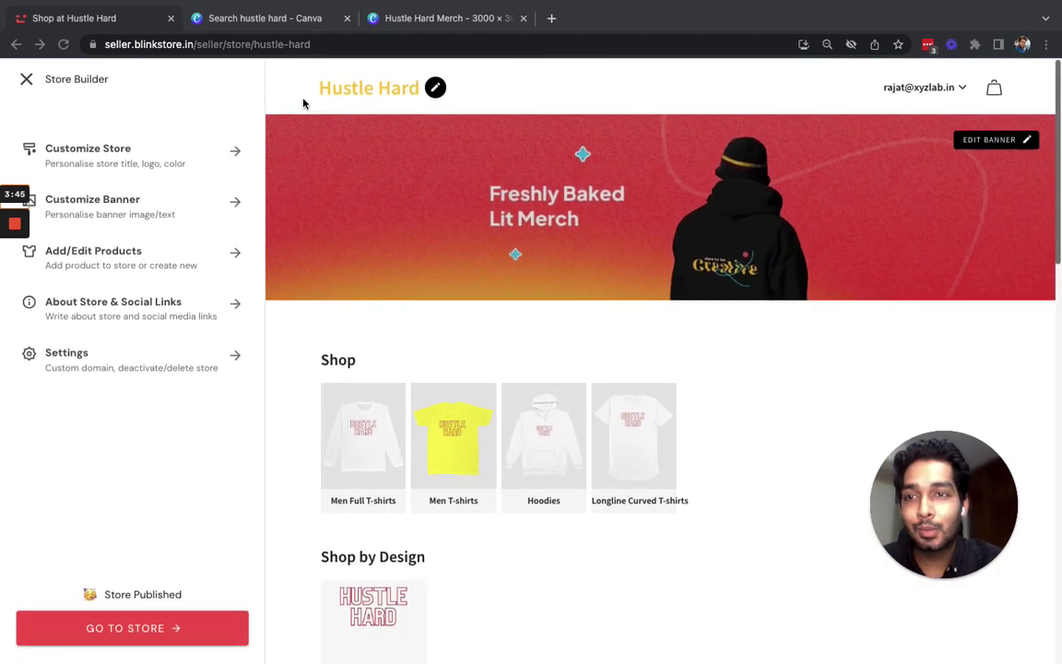
click(279, 20)
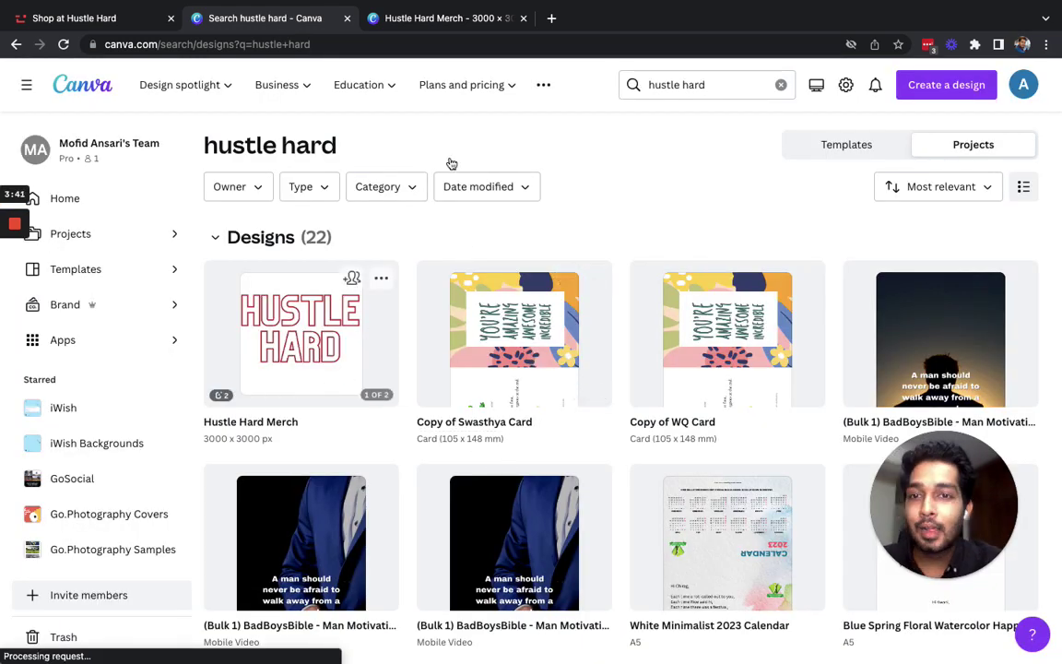
click(433, 18)
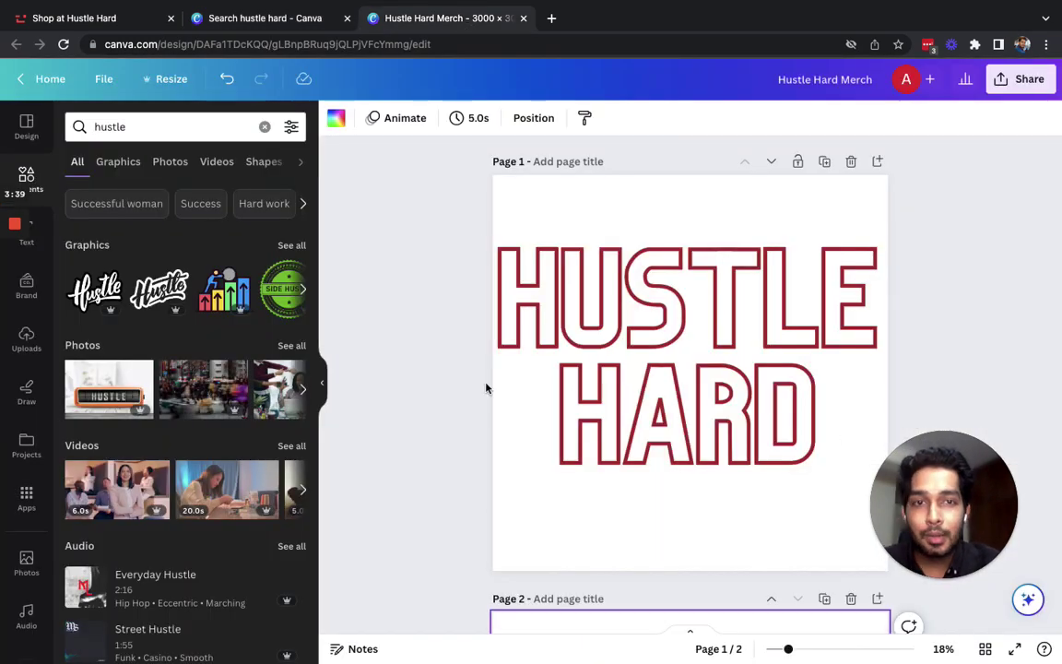
scroll(430, 538, down, 3)
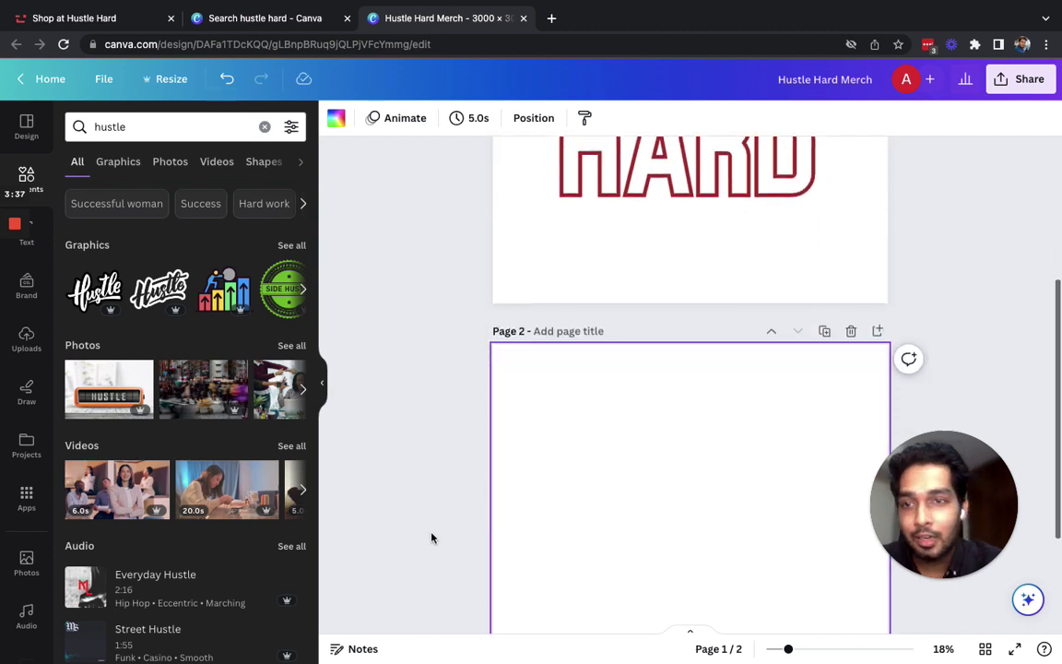
scroll(431, 537, down, 2)
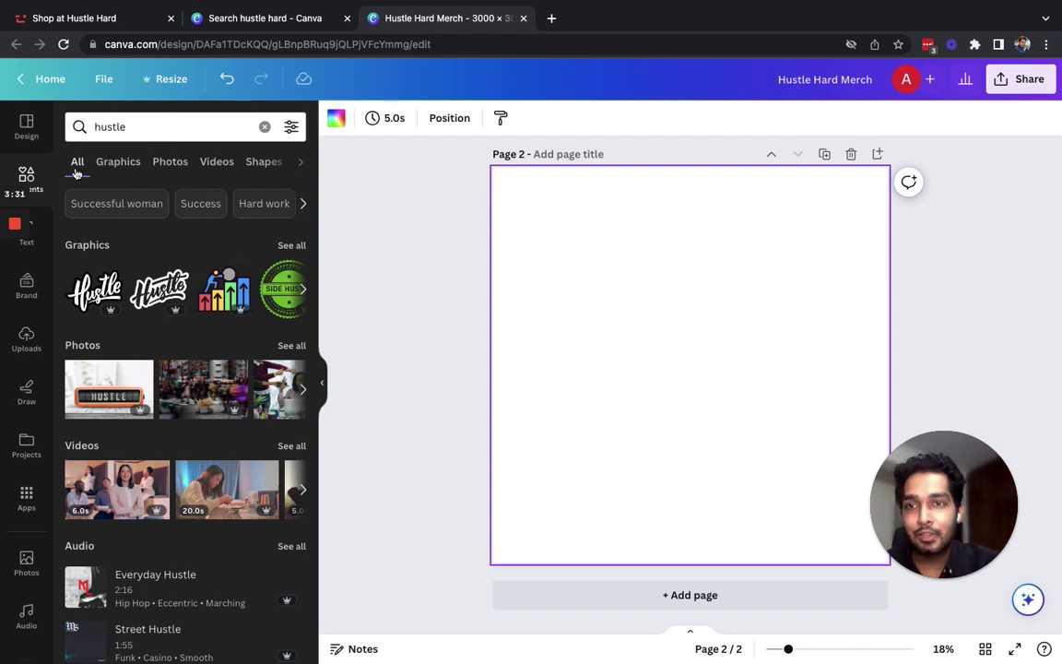
- Search Elements for 'hustle' and filter the results to Graphics only
click(135, 128)
double_click(135, 127)
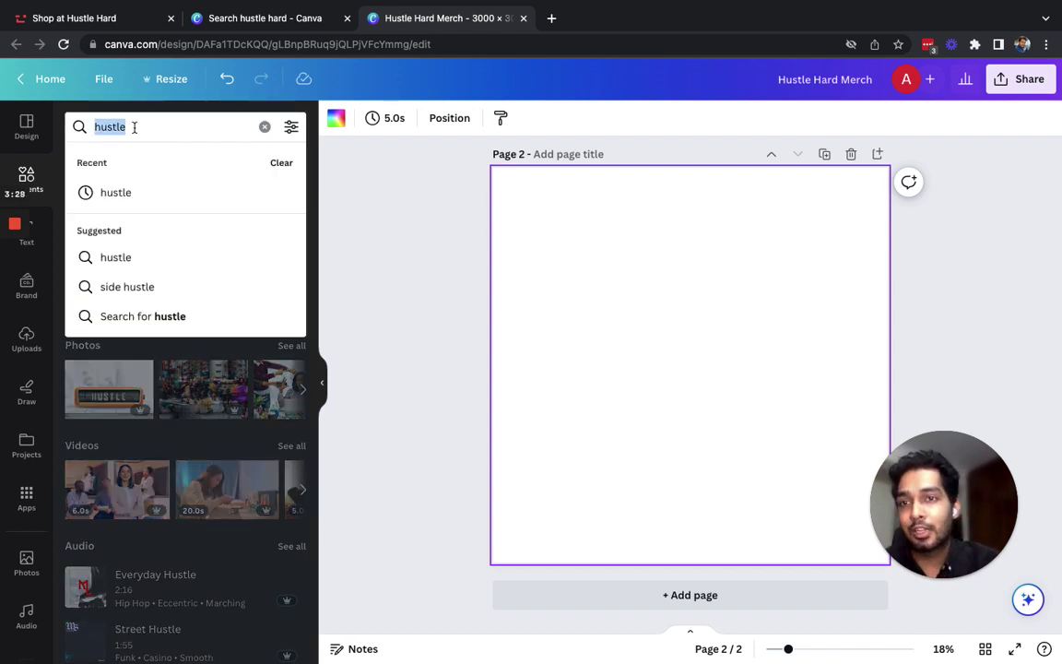
key(Return)
click(382, 248)
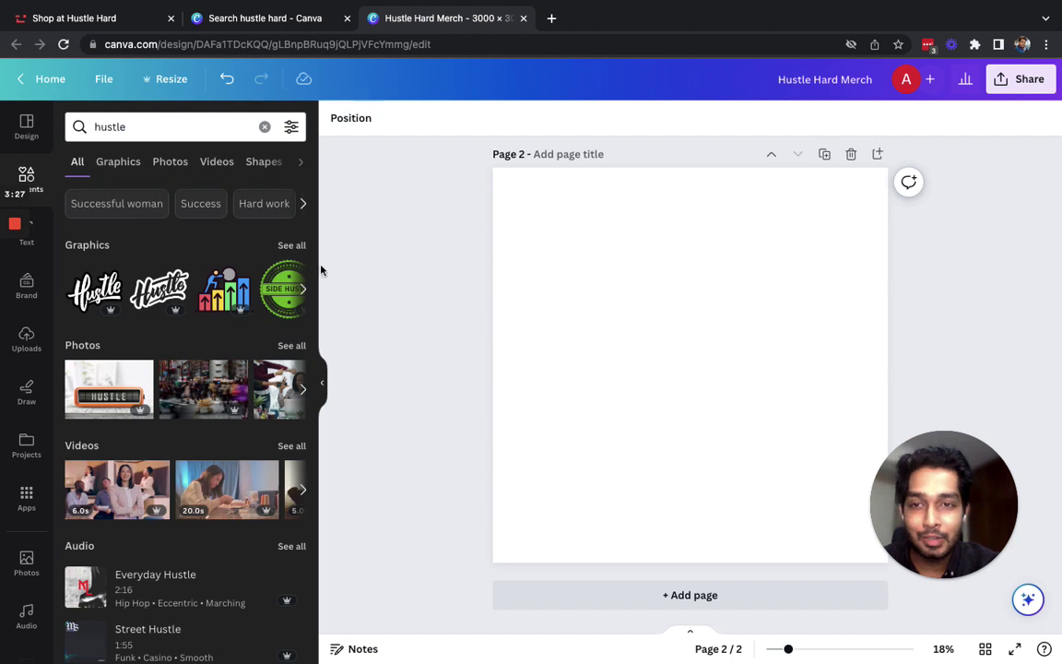
click(292, 246)
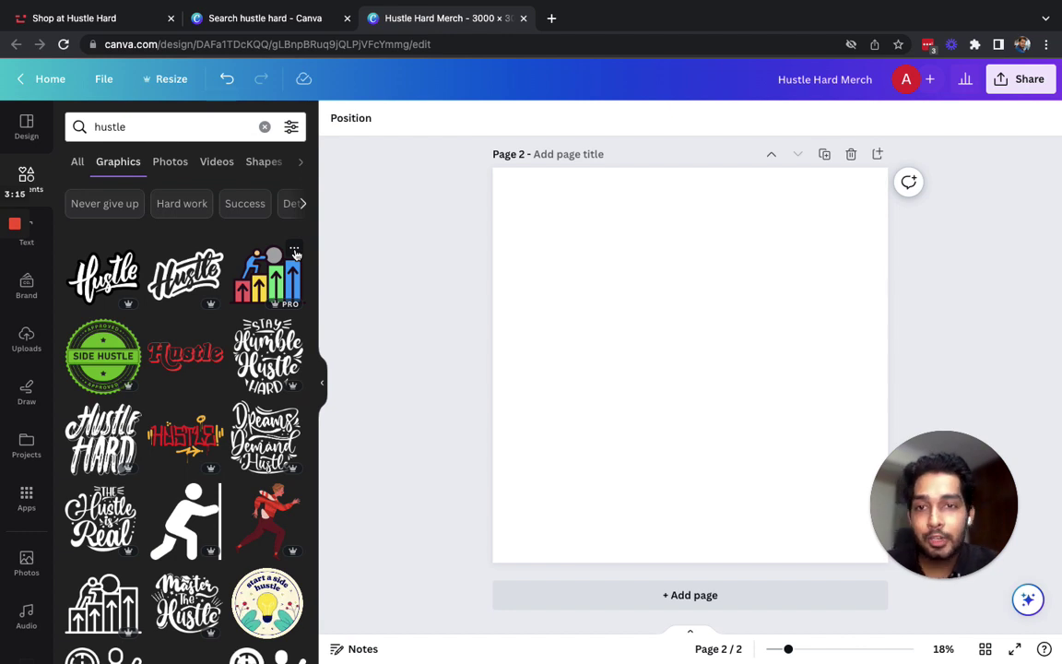
- Add the Stay Humble Hustle Hard graphic to page 2, enlarged to full height and centred
click(268, 356)
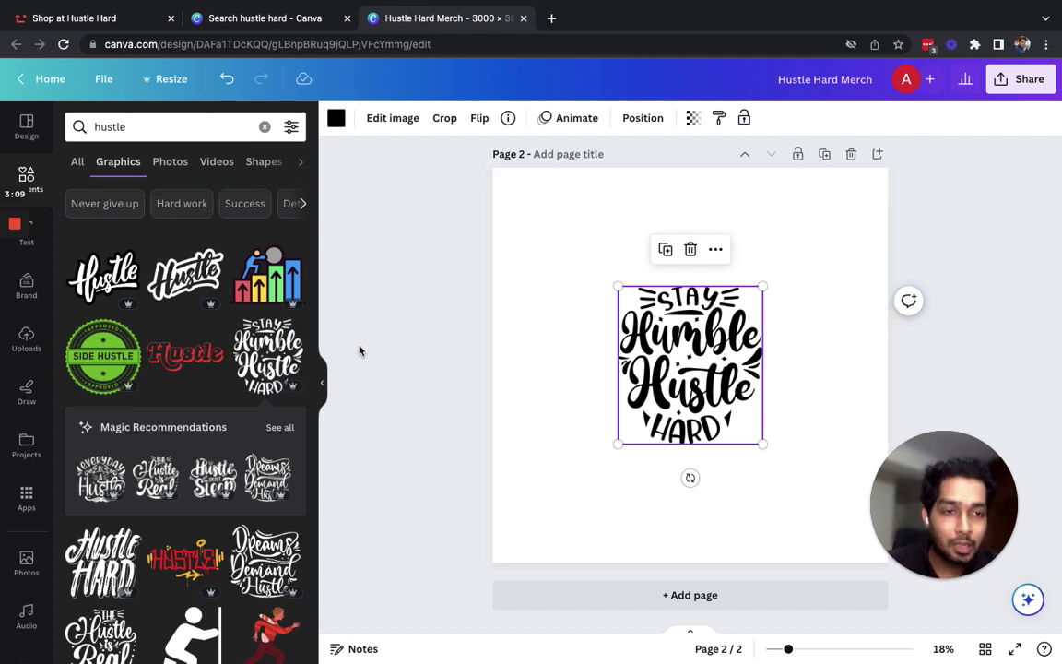
drag(636, 354, 533, 244)
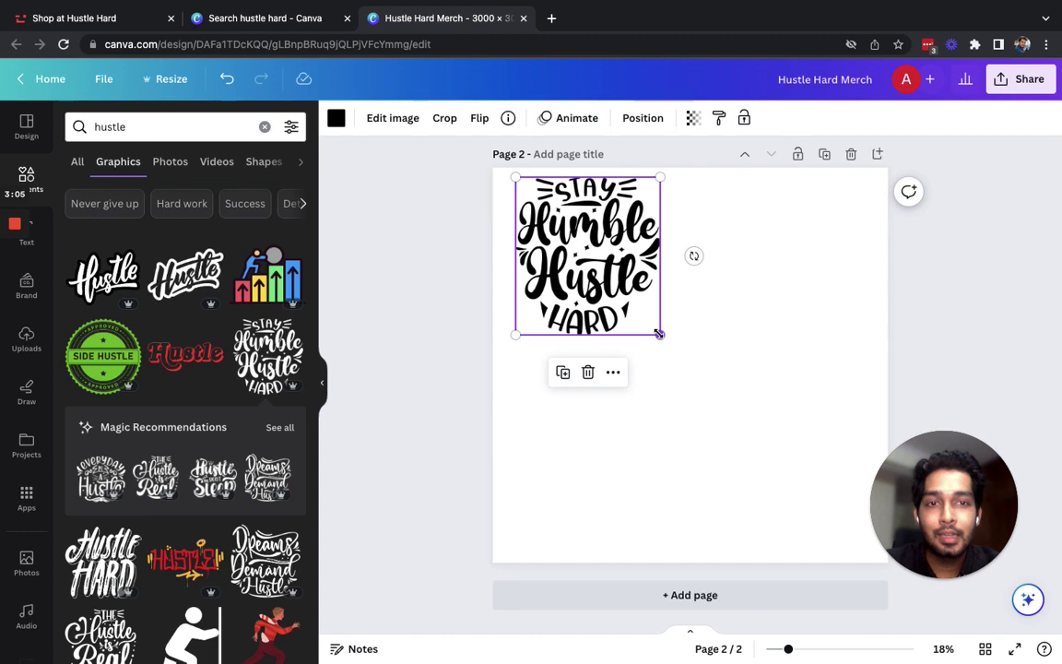
drag(658, 332, 836, 529)
mouse_move(710, 422)
mouse_down()
mouse_move(722, 434)
mouse_move(690, 410)
mouse_up()
drag(813, 517, 872, 554)
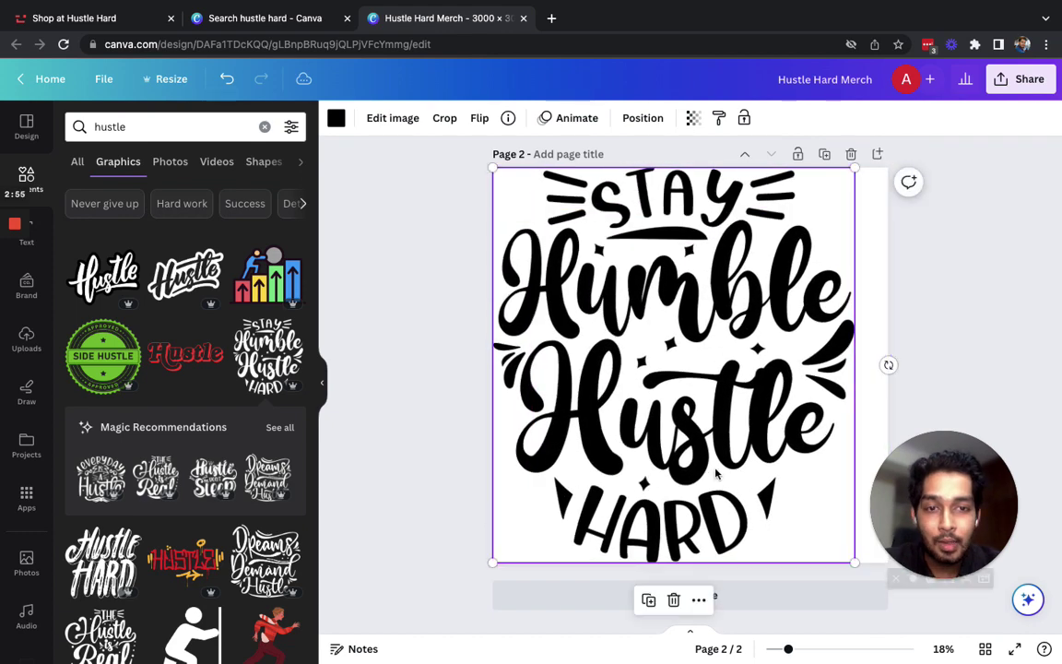
drag(711, 470, 728, 470)
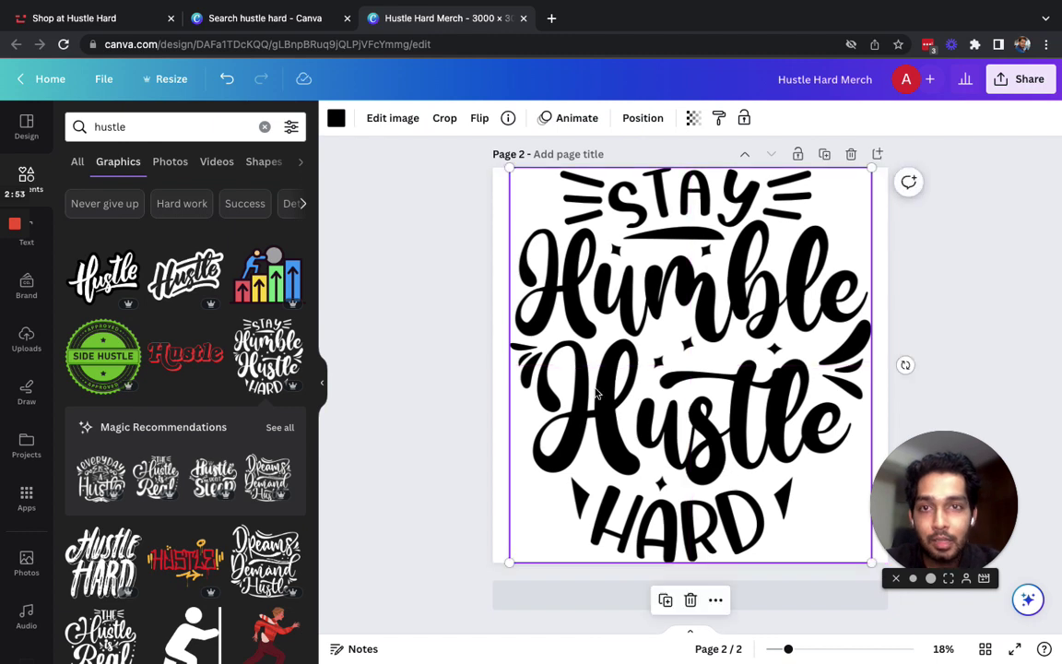
- Turn the graphic's lettering white and page 2's background black
click(336, 120)
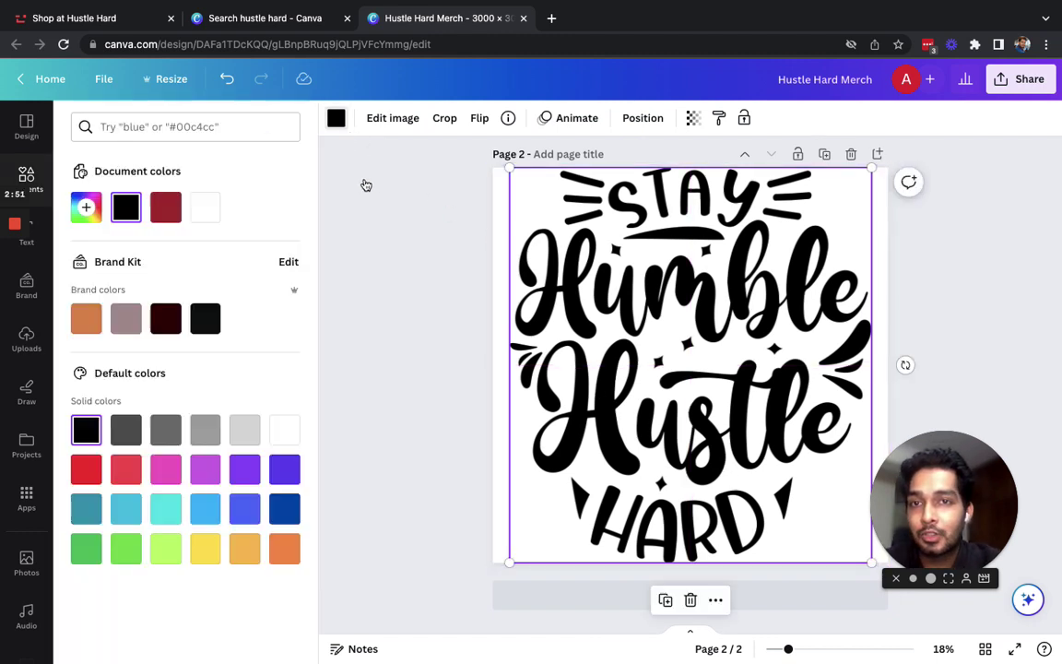
click(198, 205)
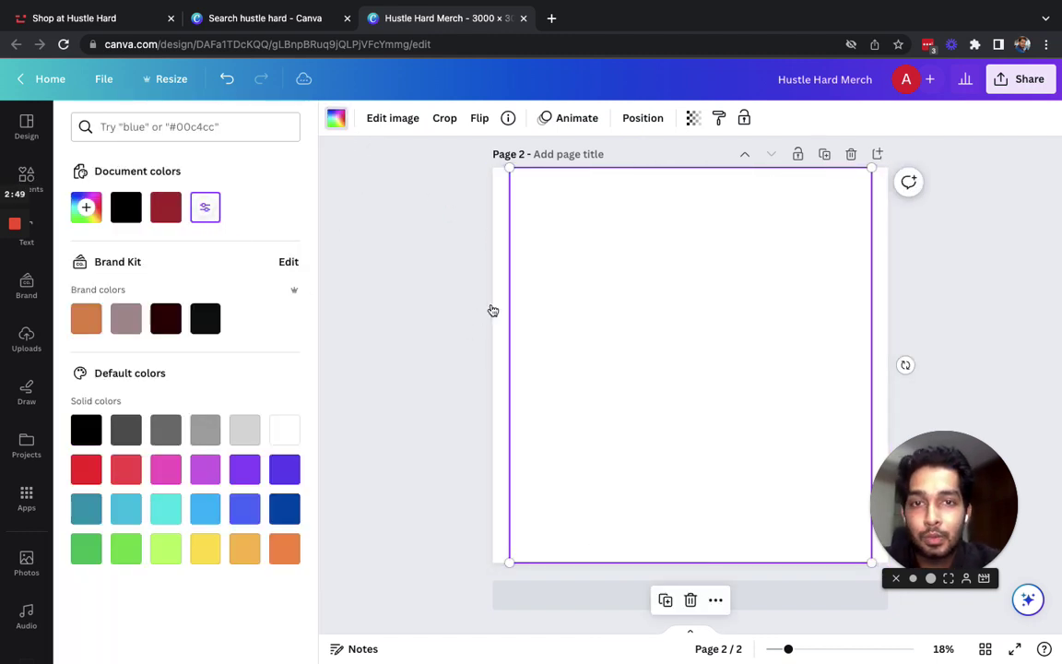
click(503, 303)
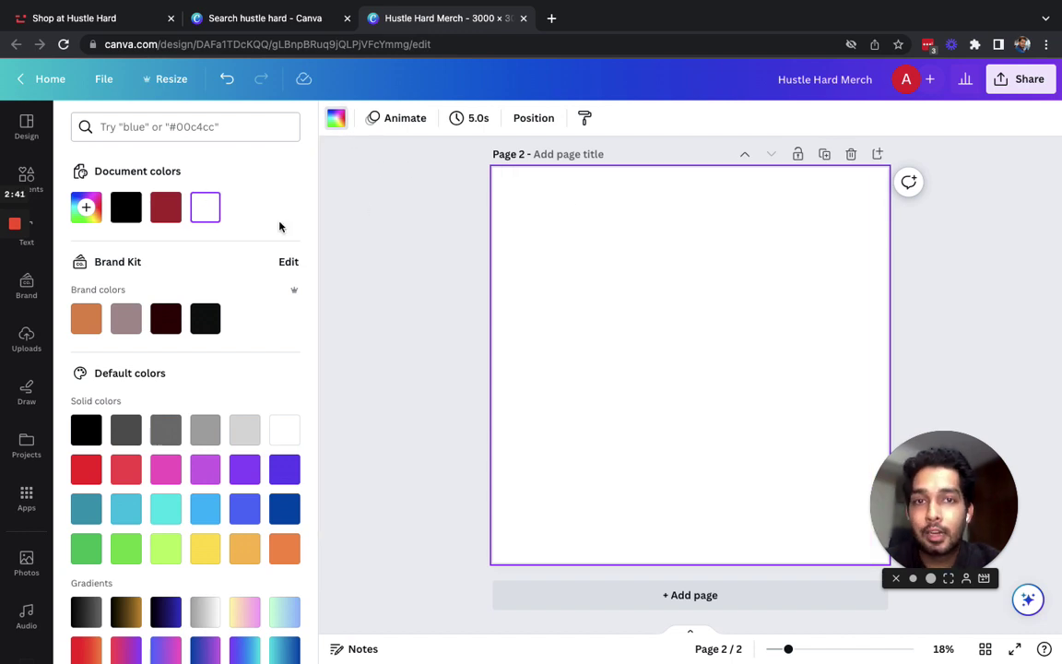
click(128, 209)
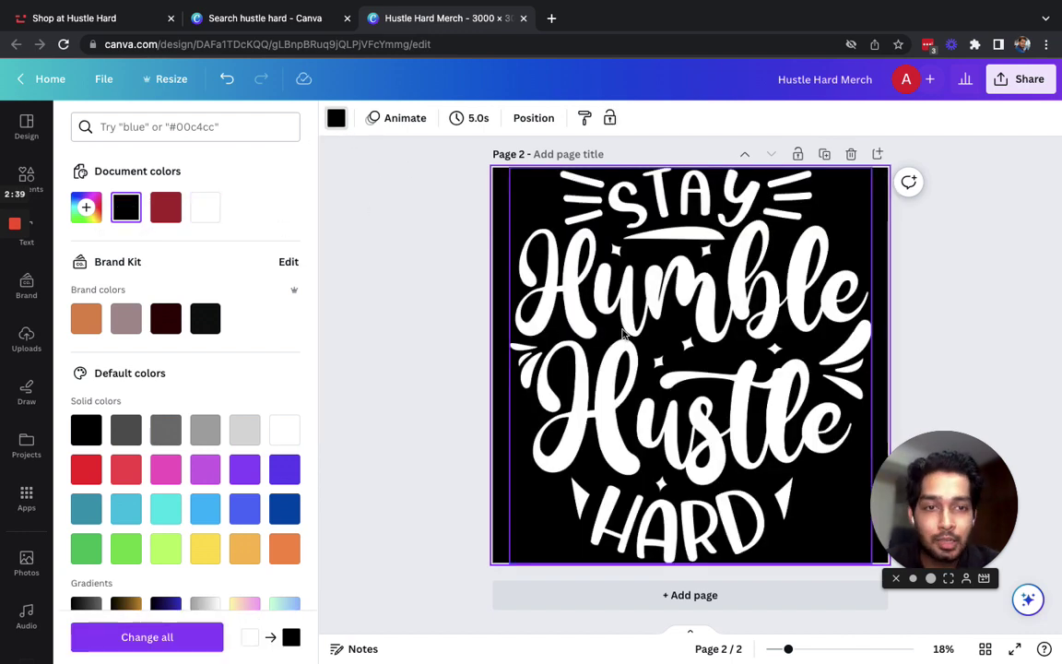
click(415, 349)
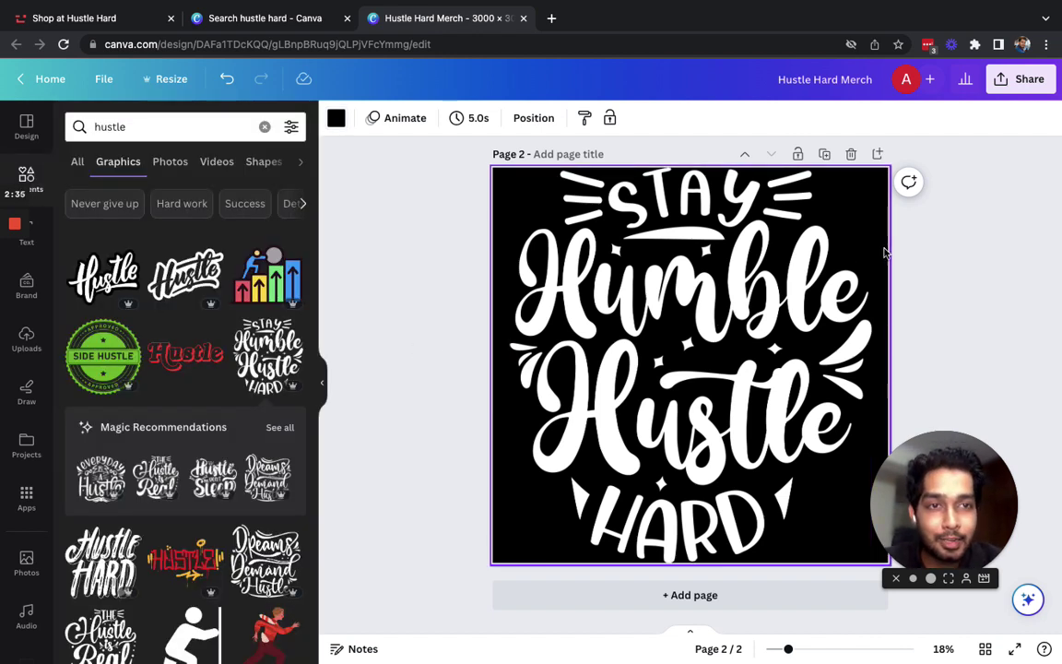
- Download only page 2 as a transparent-background PNG, Hustle Hard Merch.png
click(1047, 82)
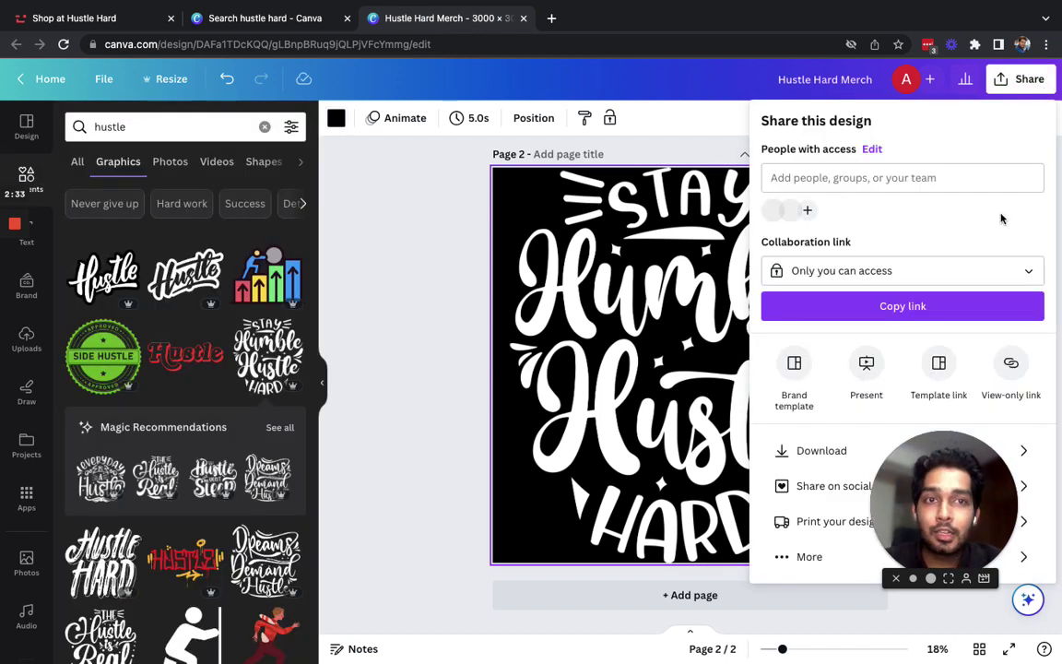
click(816, 449)
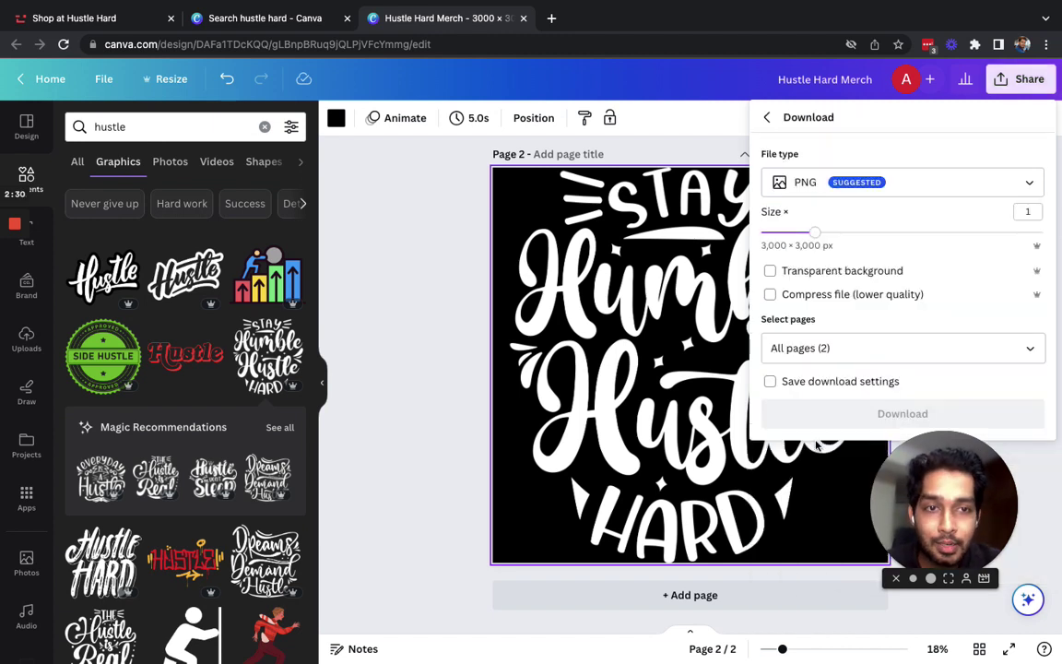
click(771, 271)
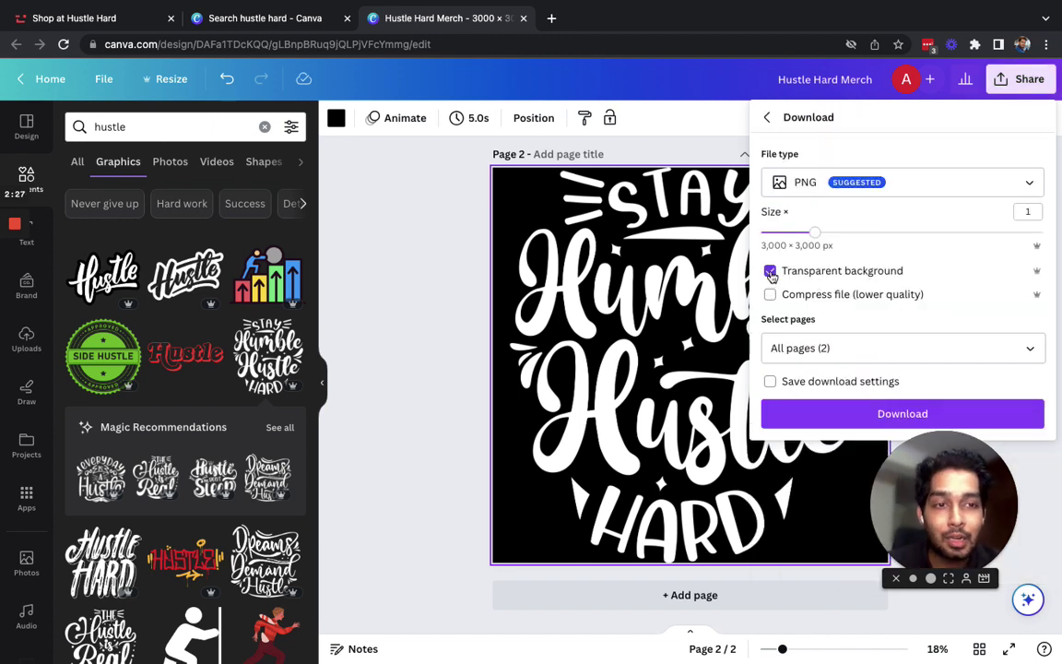
click(834, 348)
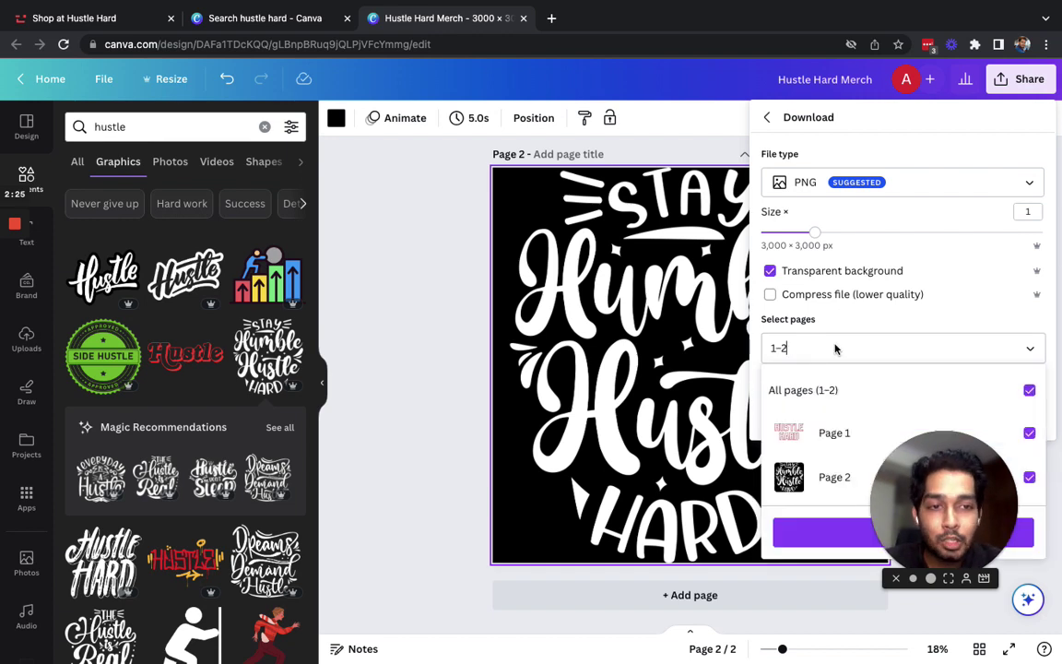
click(825, 475)
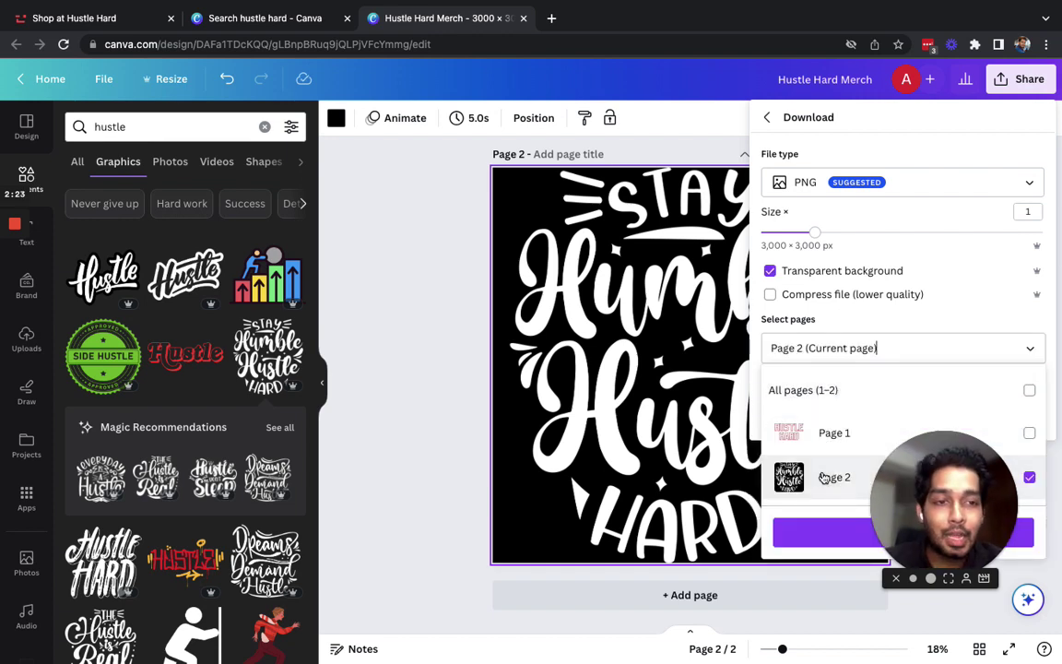
click(821, 535)
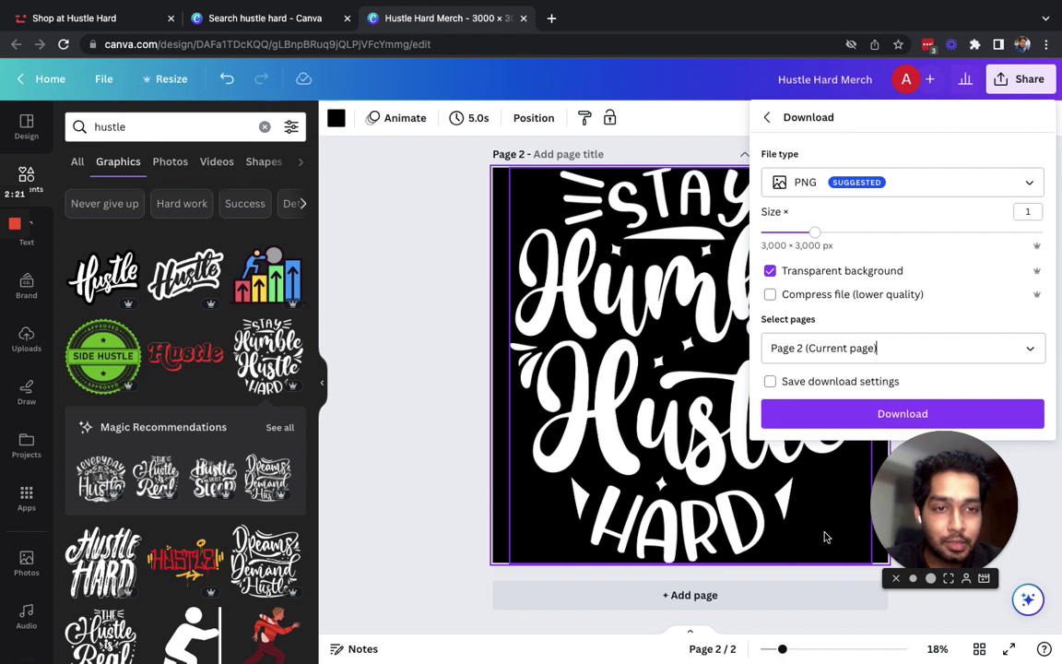
click(873, 417)
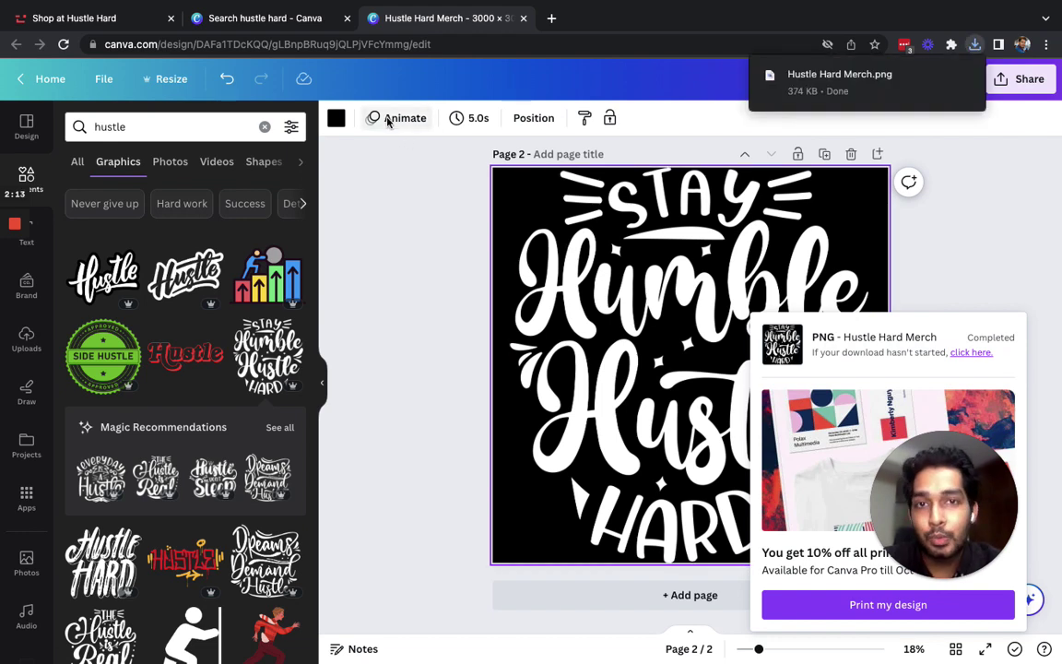
click(276, 19)
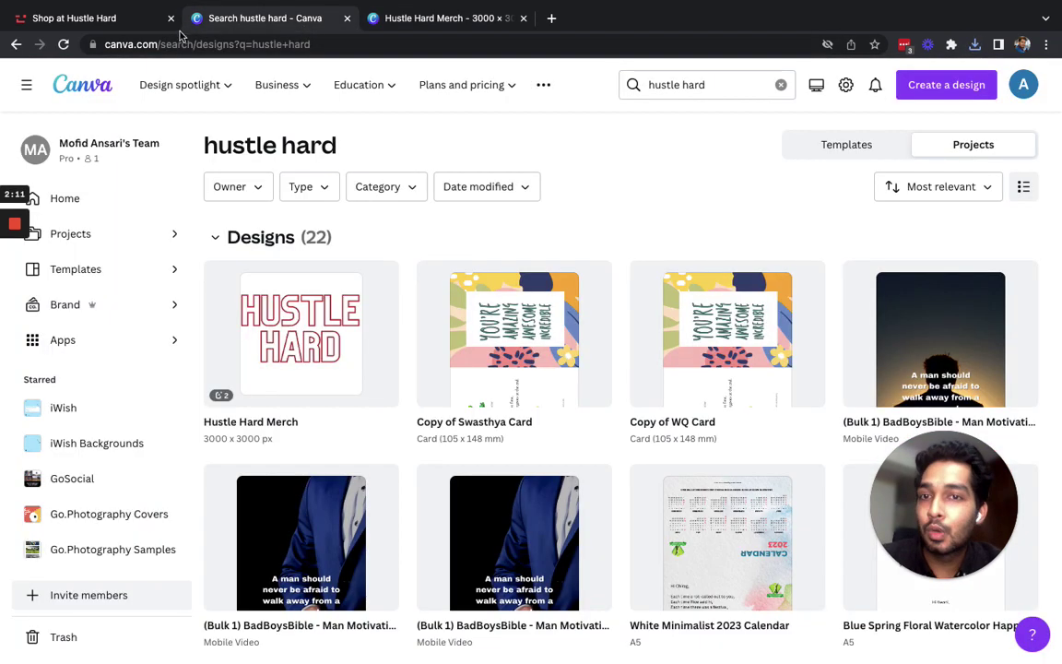
- Switch to the Hustle Hard store builder and open Add/Edit Products
click(143, 28)
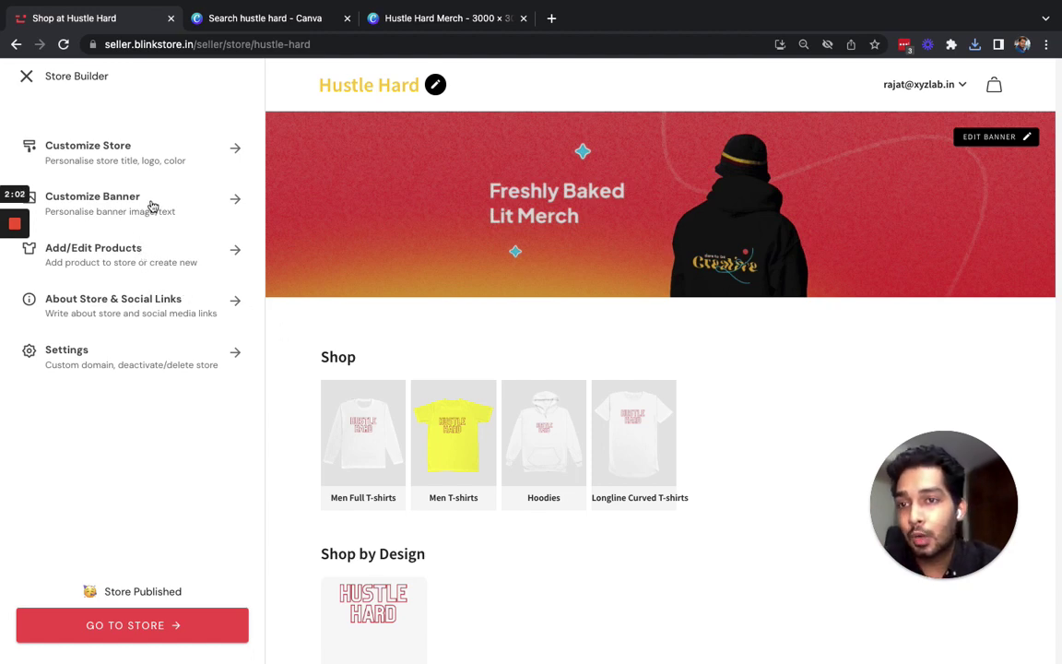
click(124, 255)
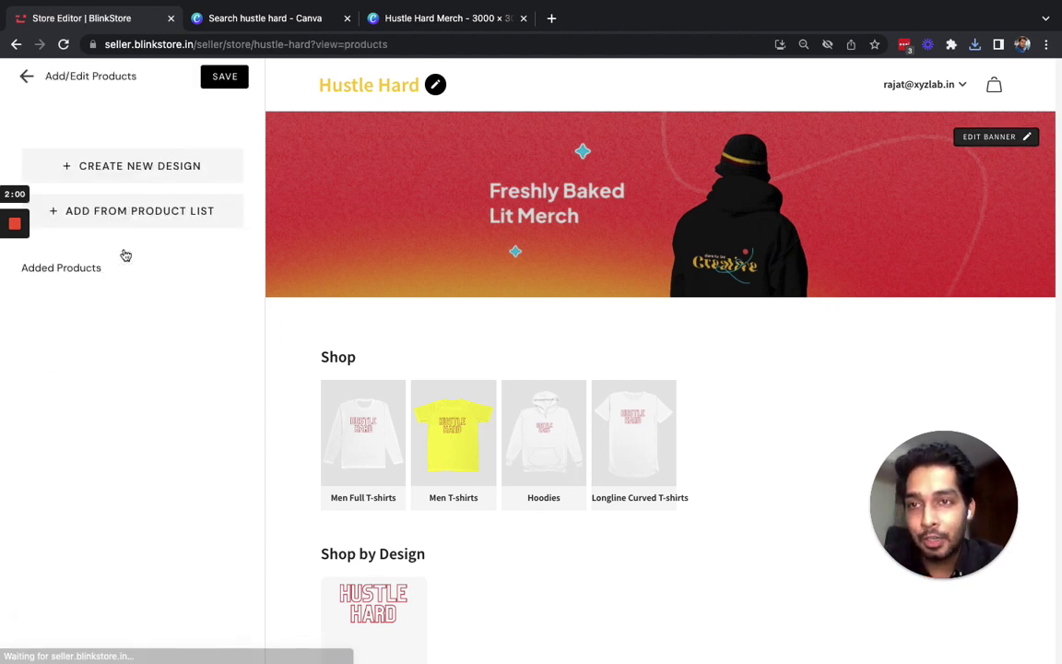
- Create a new design on the women's Crop Hoodie product
click(156, 171)
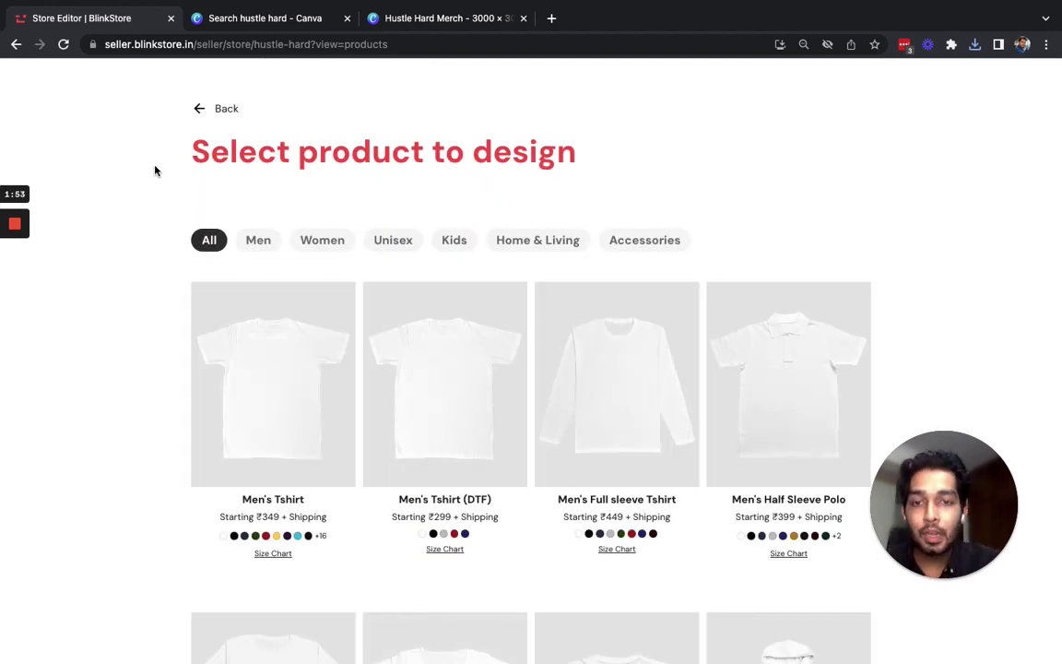
scroll(132, 426, down, 2)
scroll(132, 427, down, 2)
scroll(132, 427, down, 2)
scroll(132, 427, down, 1)
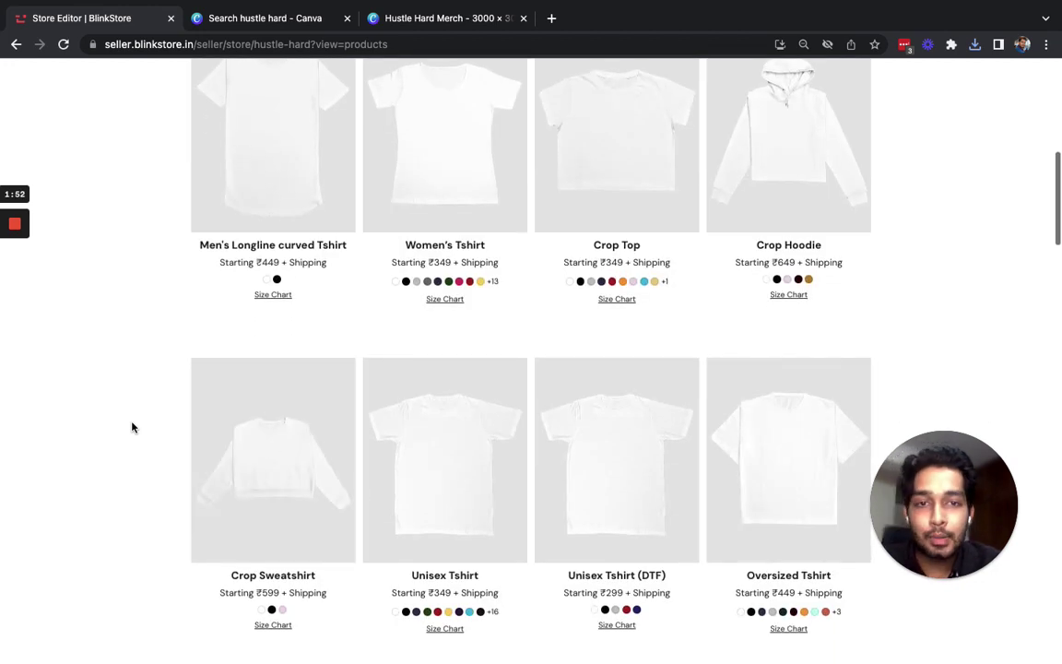
scroll(467, 445, down, 1)
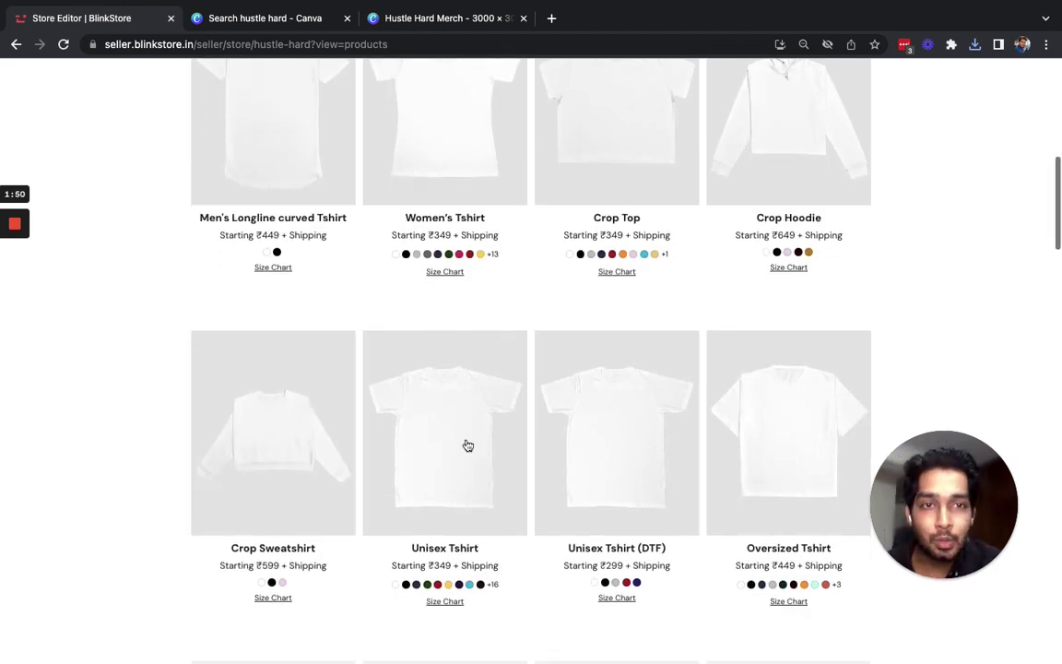
scroll(467, 445, up, 1)
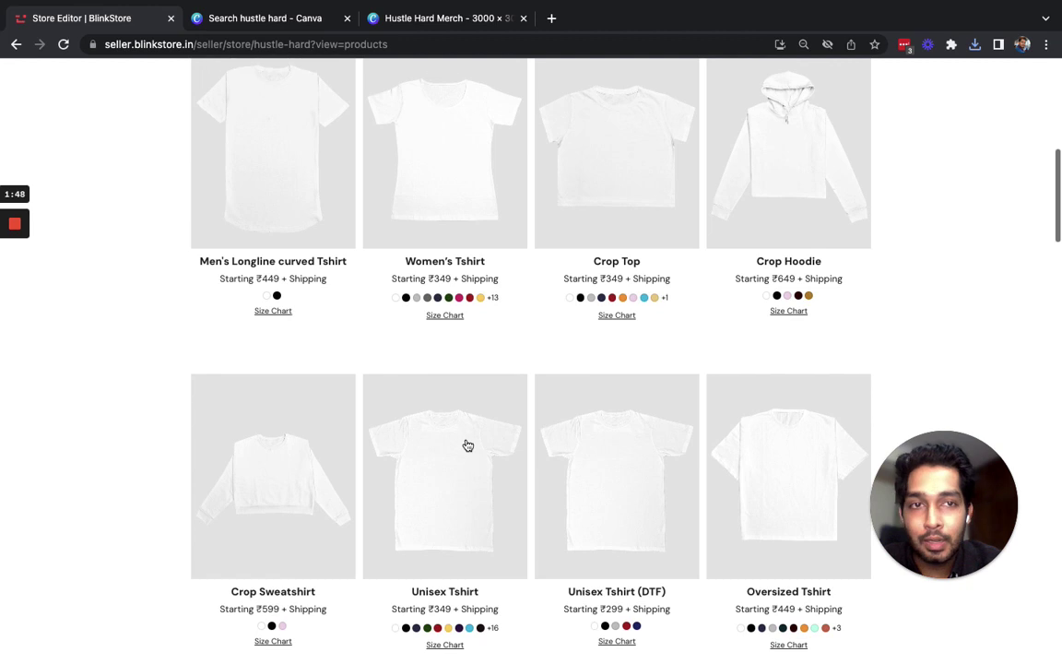
click(812, 201)
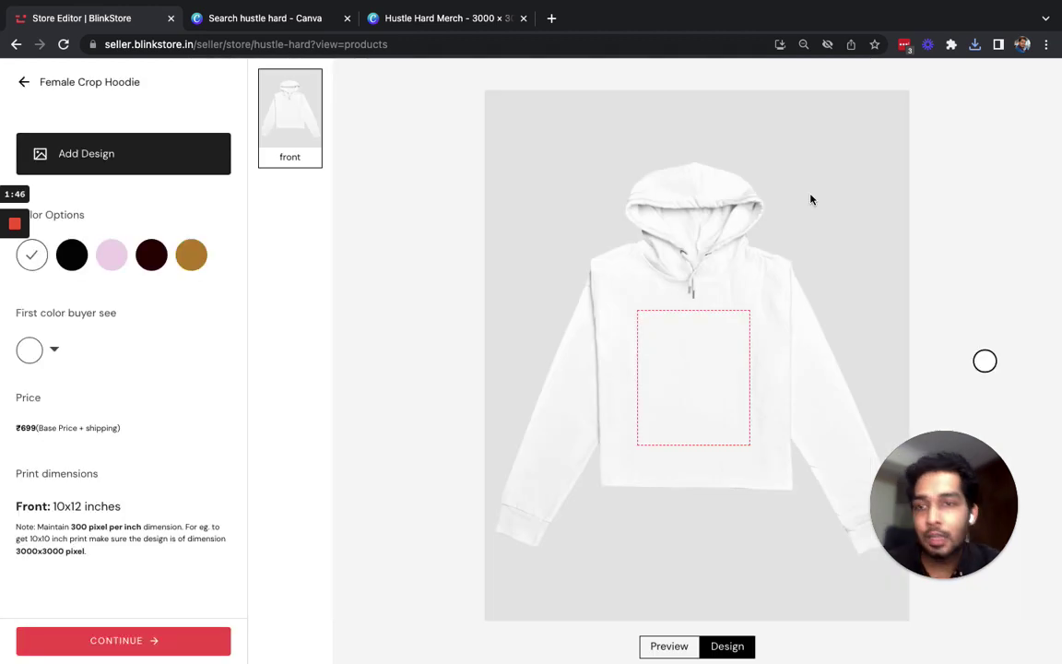
- Make the hoodie black only and upload Hustle Hard Merch.png as its design
click(72, 258)
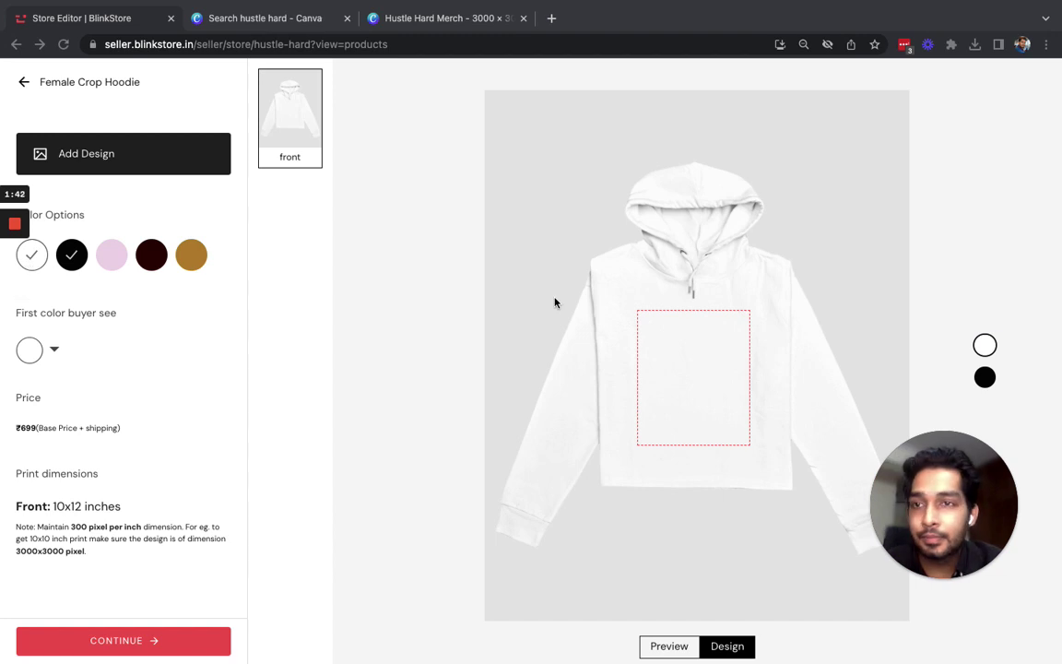
click(31, 254)
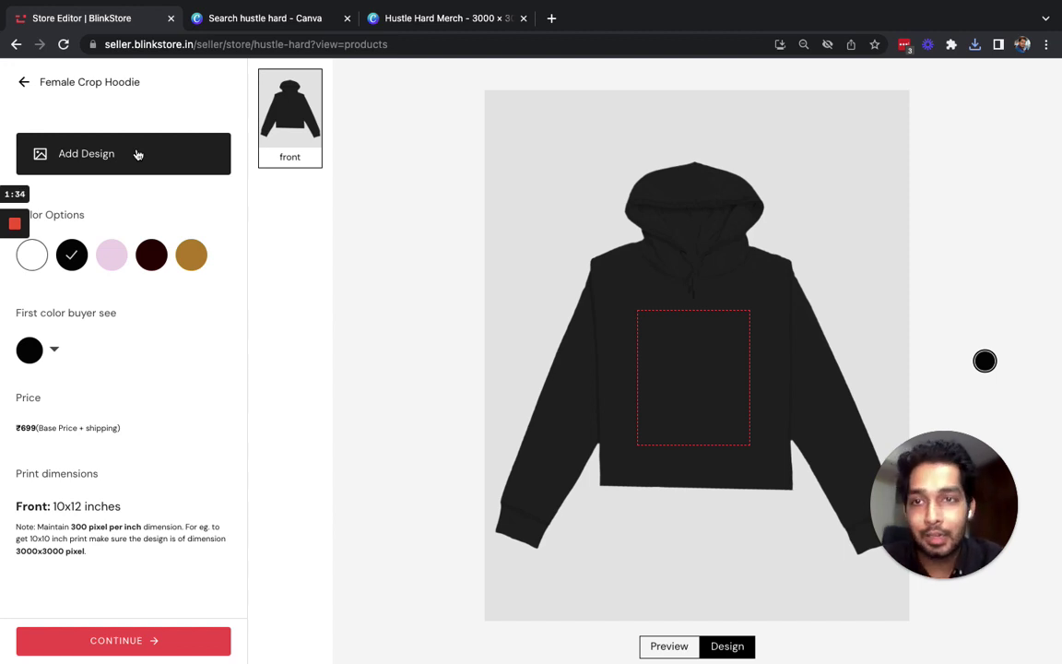
click(136, 153)
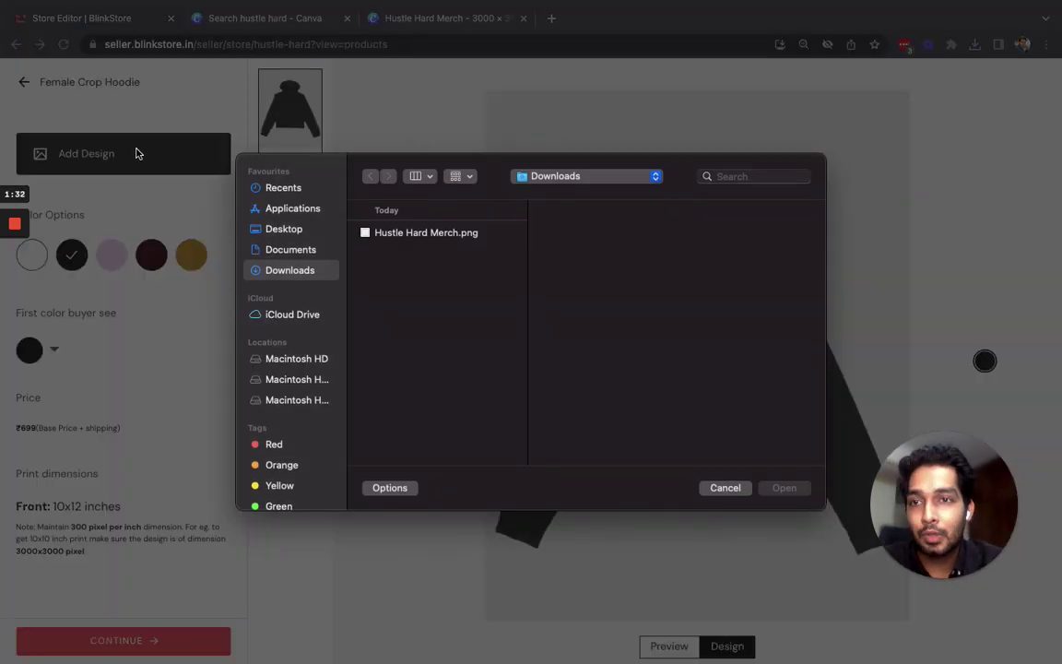
double_click(431, 232)
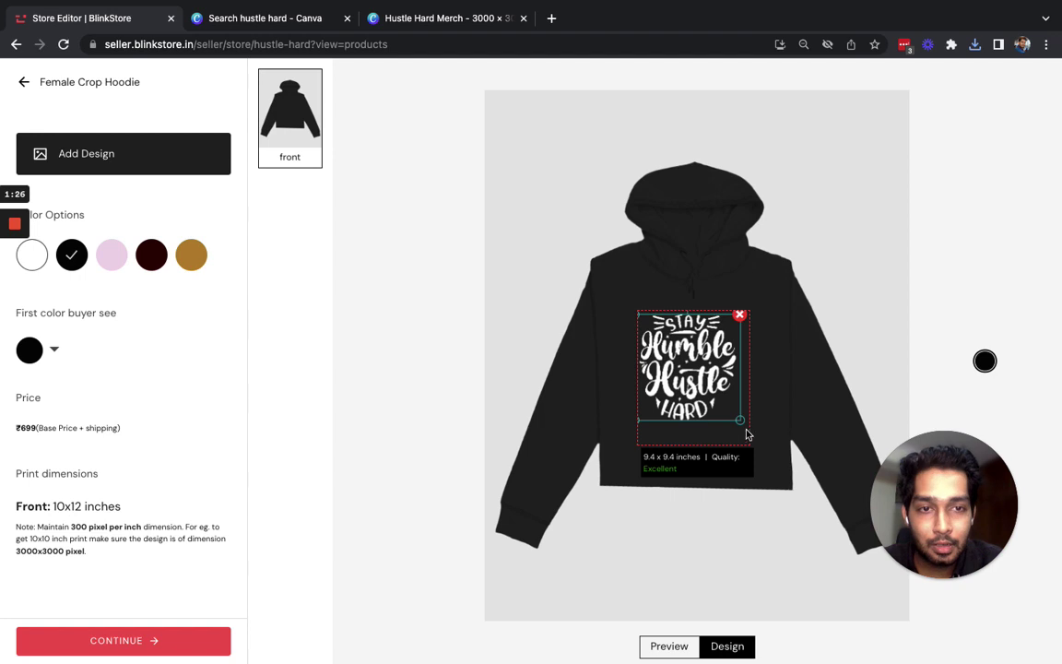
- Resize the design to 6.5 × 6.5 inches and position it in the print area
drag(740, 421, 748, 435)
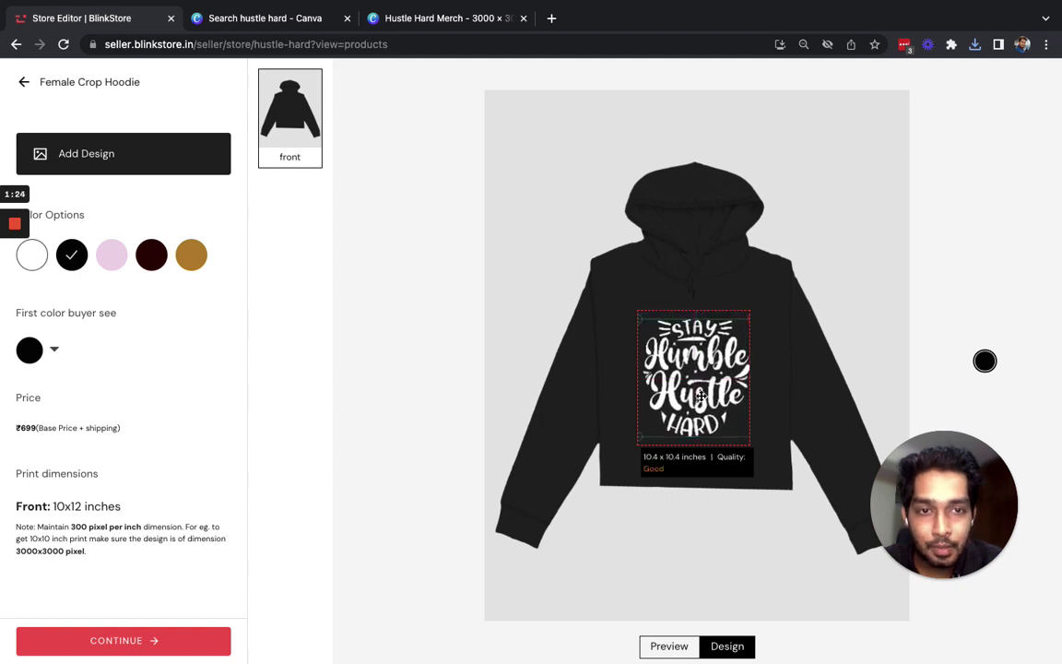
drag(702, 397, 698, 392)
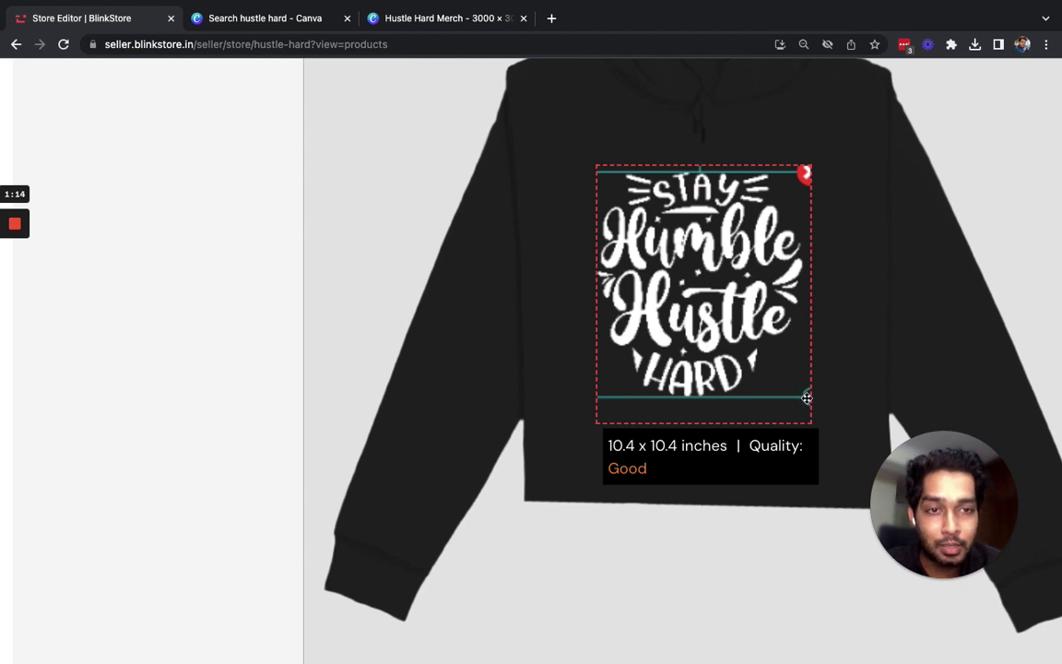
drag(806, 398, 751, 351)
mouse_move(695, 293)
mouse_down()
mouse_move(777, 367)
mouse_move(703, 287)
mouse_up()
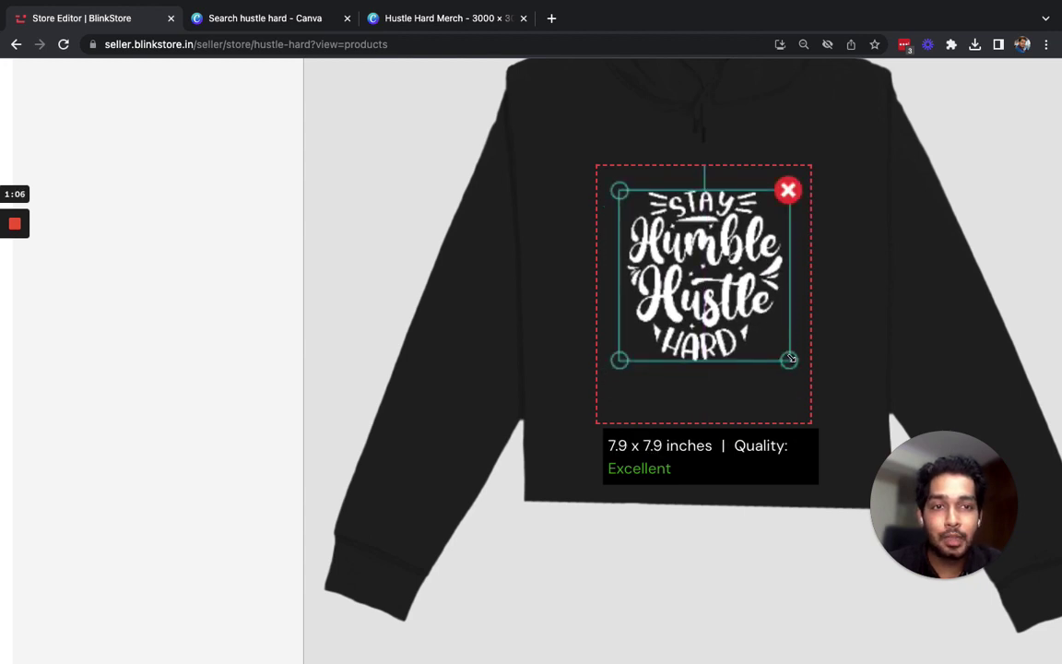
drag(789, 358, 759, 327)
drag(692, 258, 704, 260)
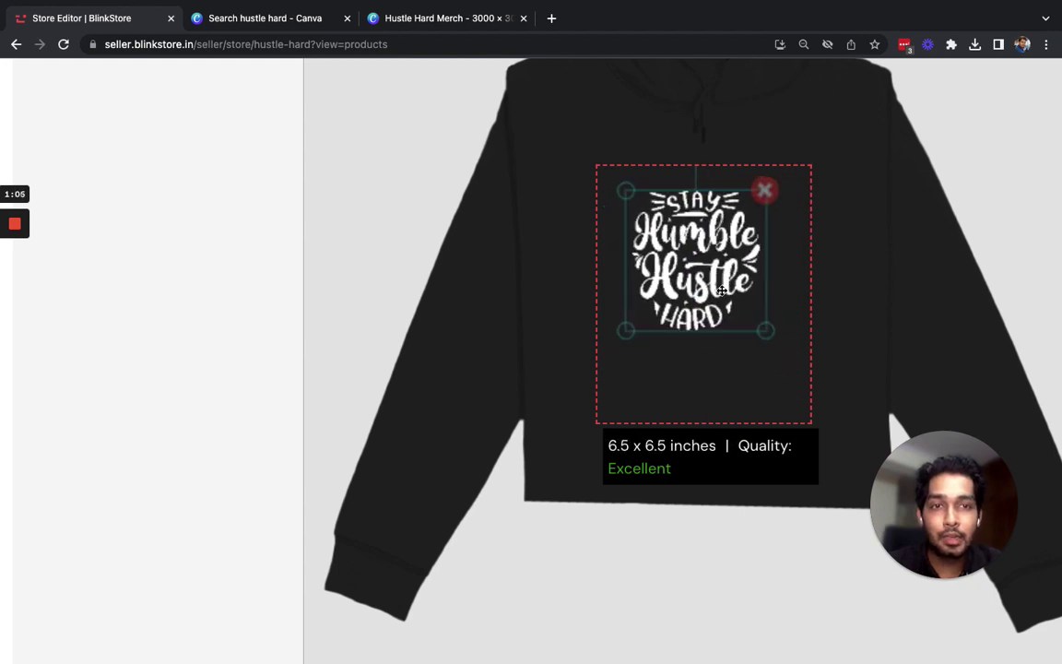
click(539, 312)
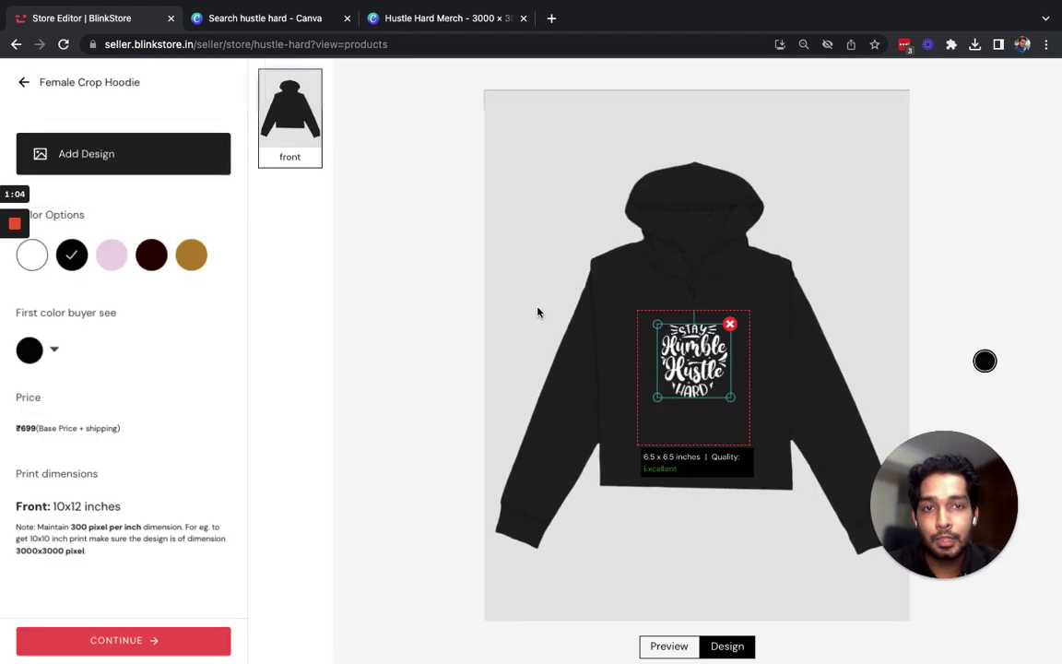
- Save the design and title the listing 'Stay Humble, Hustle Hard'
click(154, 640)
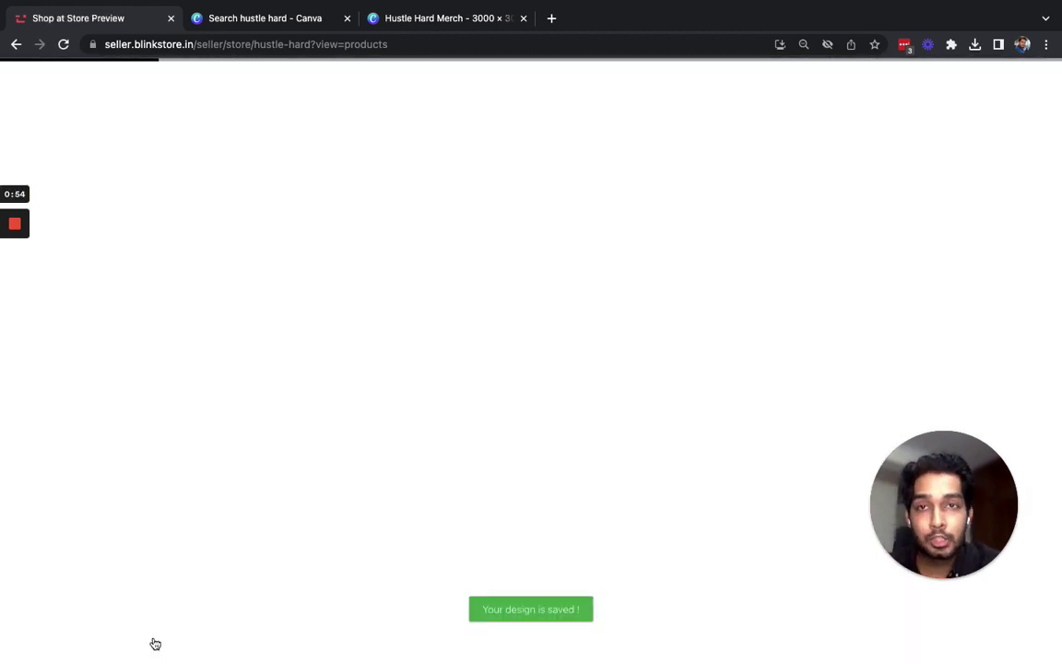
double_click(81, 367)
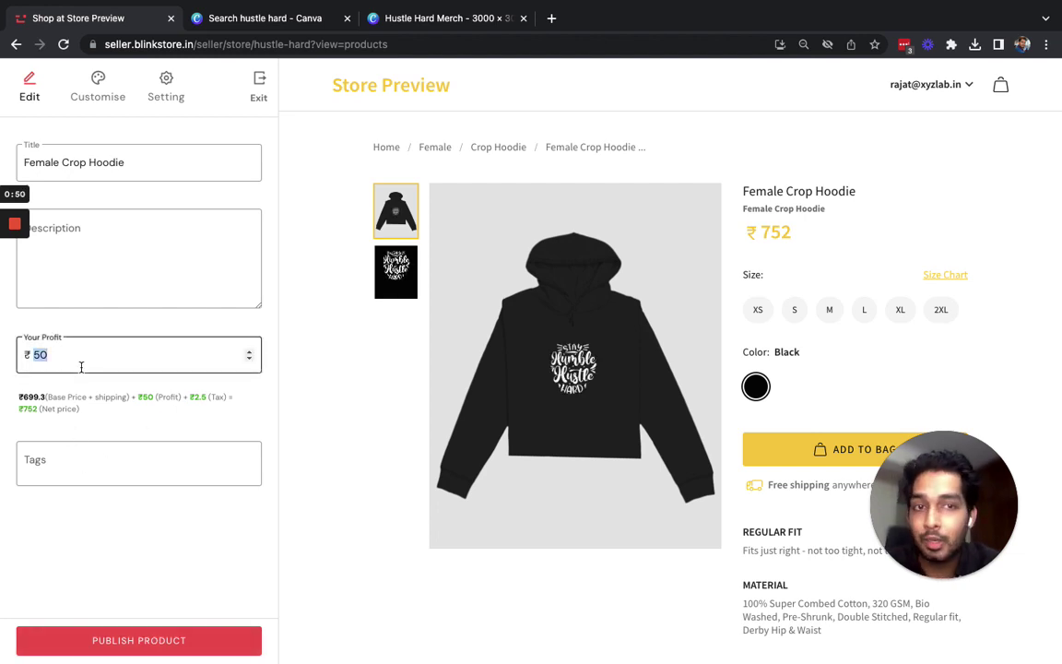
triple_click(153, 162)
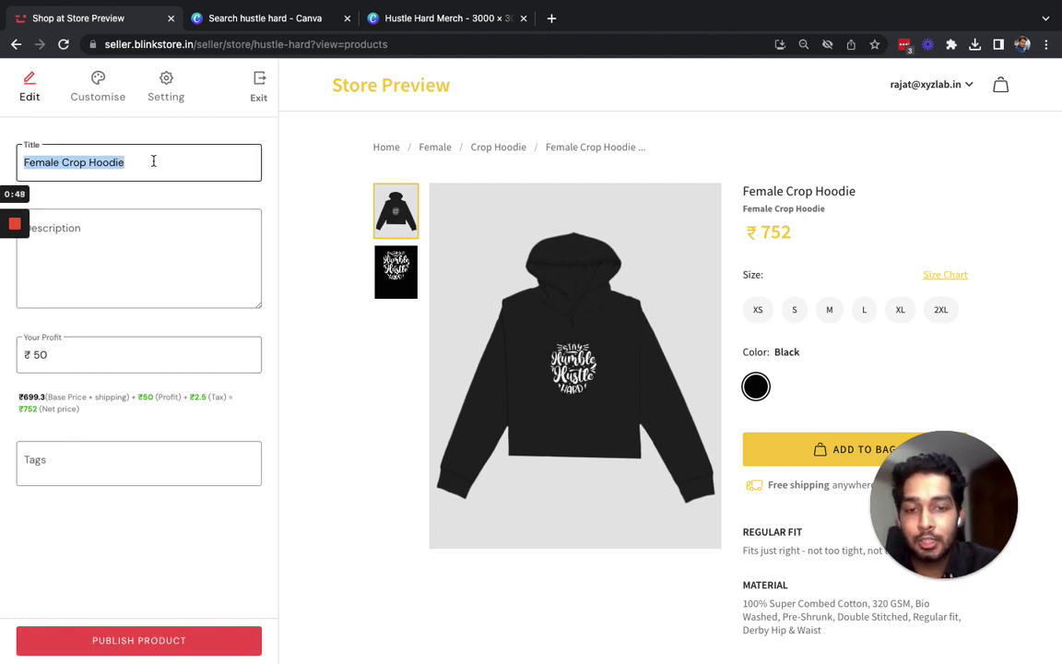
text(Stay Humb)
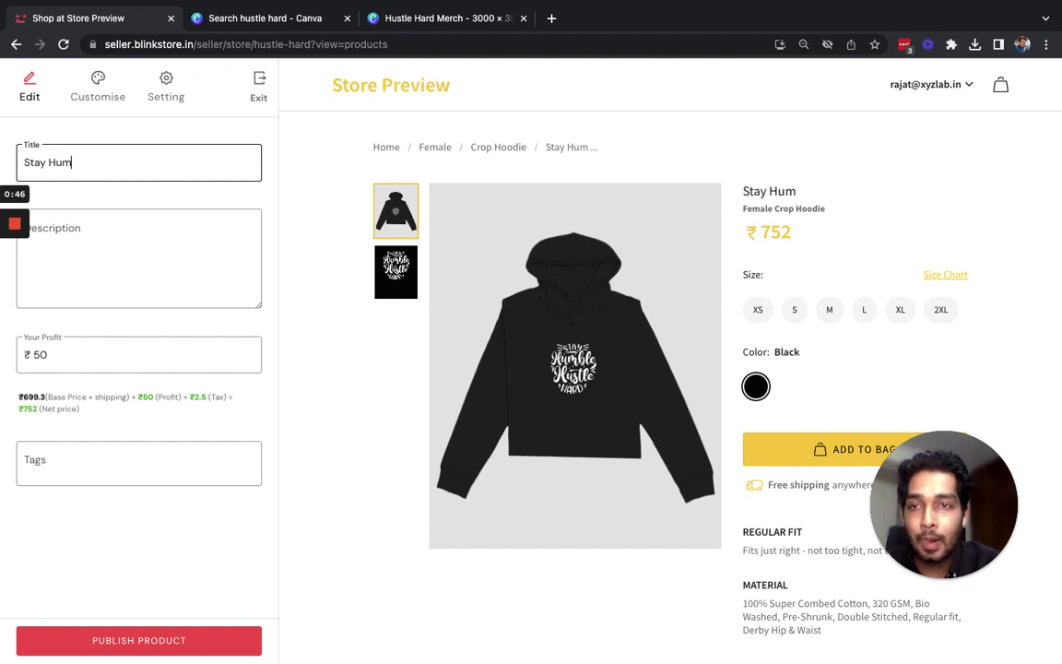
text(le, )
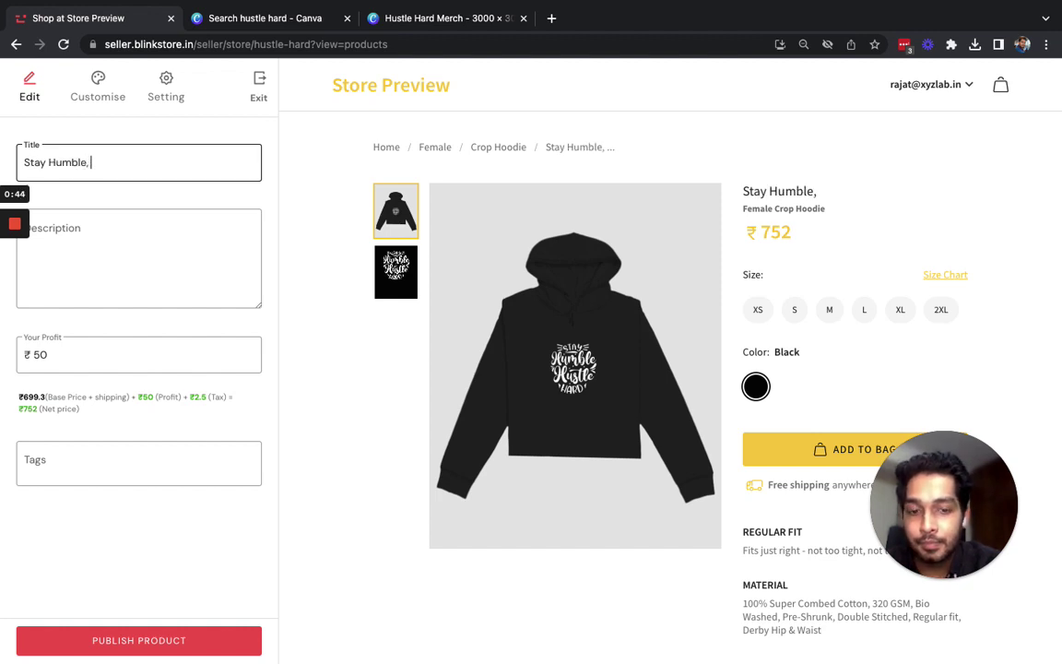
text(Hustle Hard)
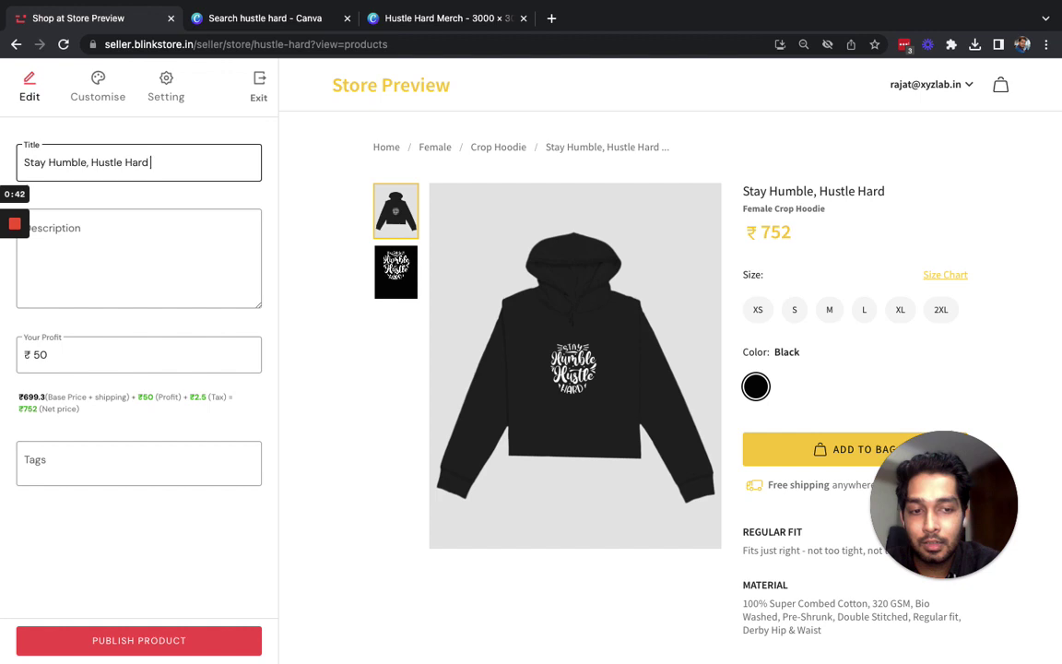
key(Tab)
- Set the description to 'Crop Hoodie for women' and the profit to ₹200
text(Ho)
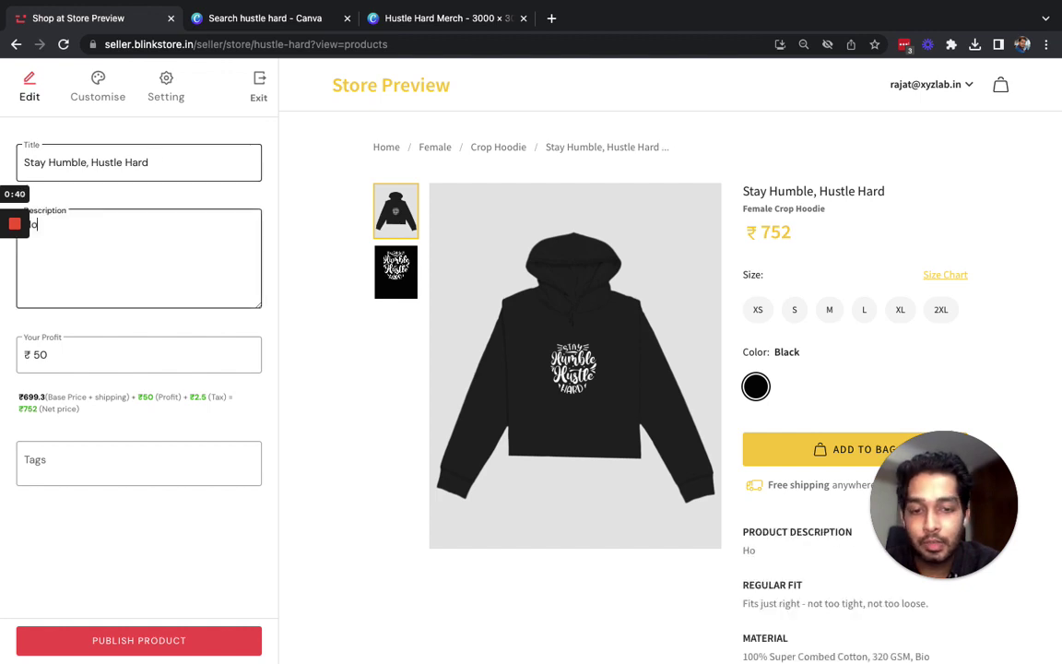
key(Home)
text(Crop )
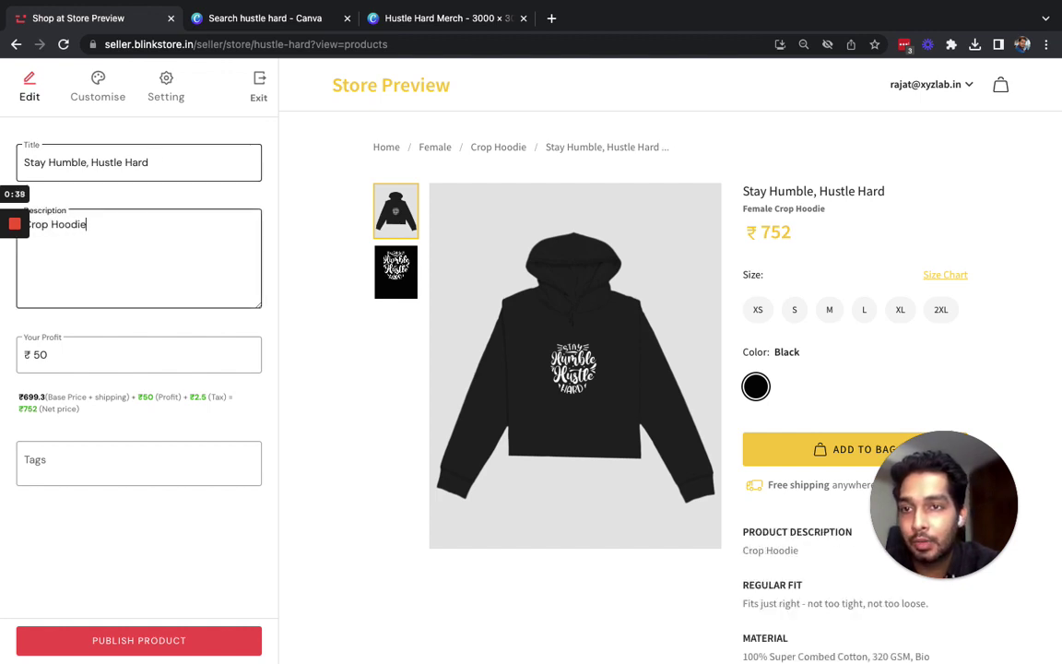
text(omen)
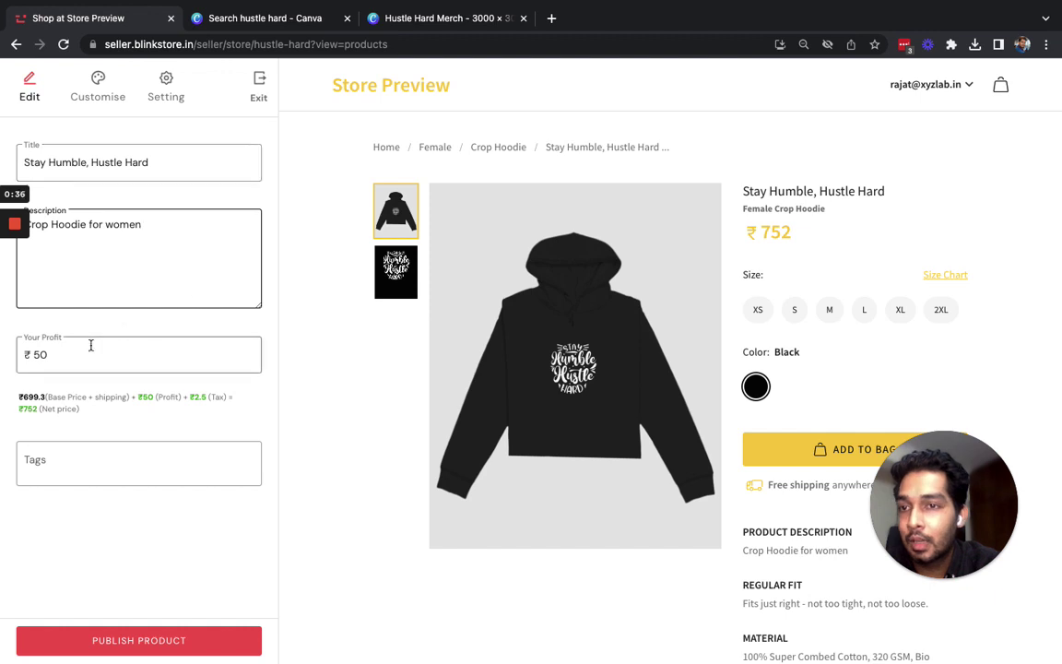
click(85, 351)
text(20)
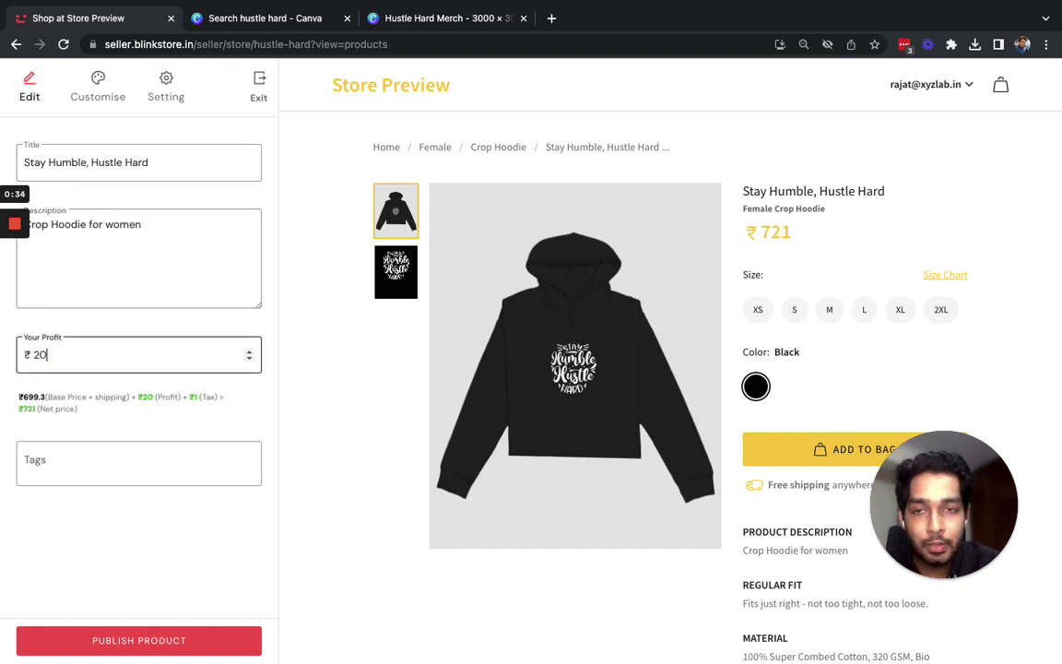
text(0)
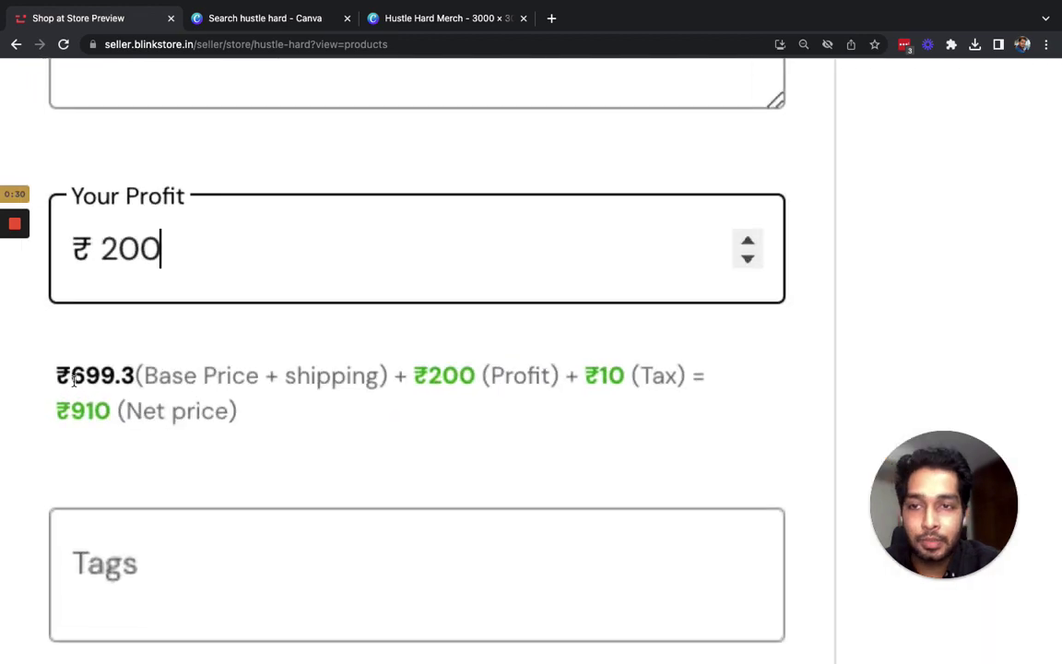
right_click(92, 367)
click(300, 373)
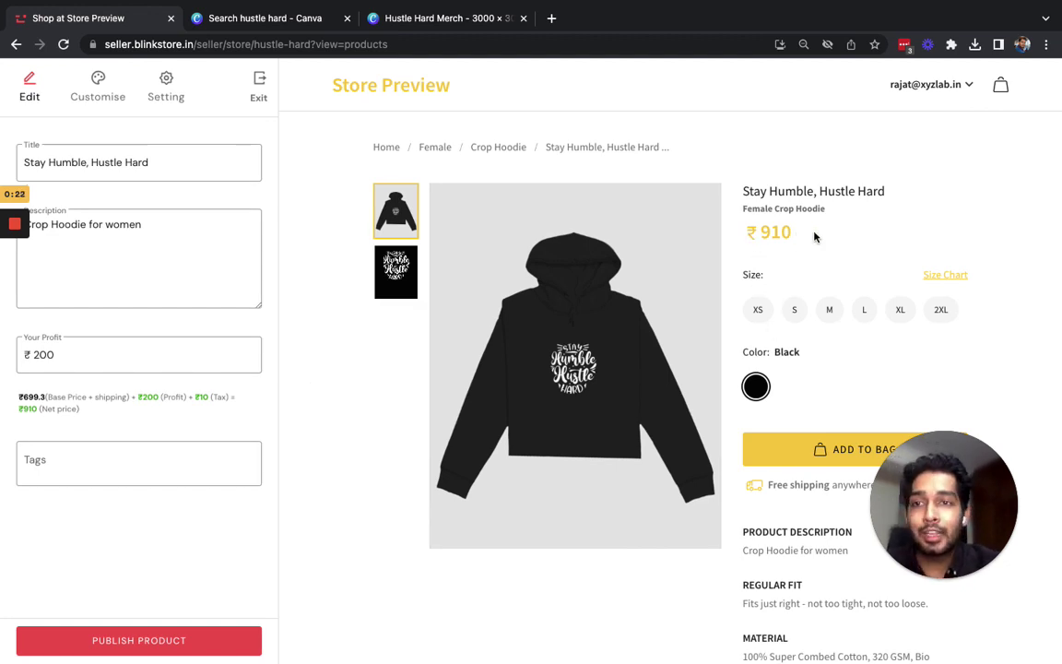
- Publish the Stay Humble, Hustle Hard hoodie and return to the store's products
click(158, 641)
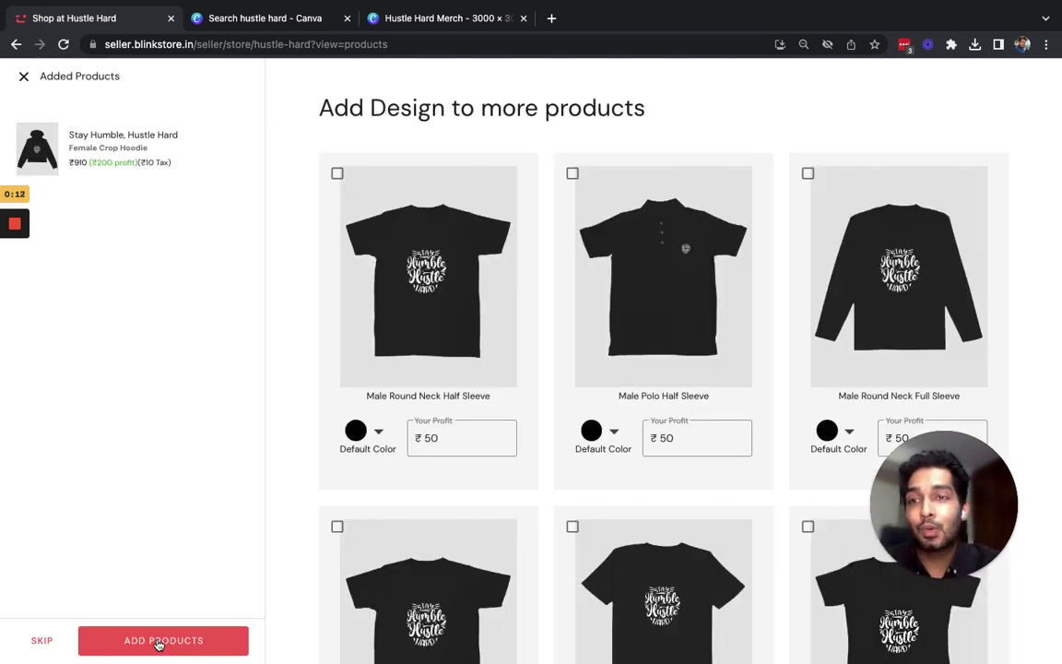
click(159, 644)
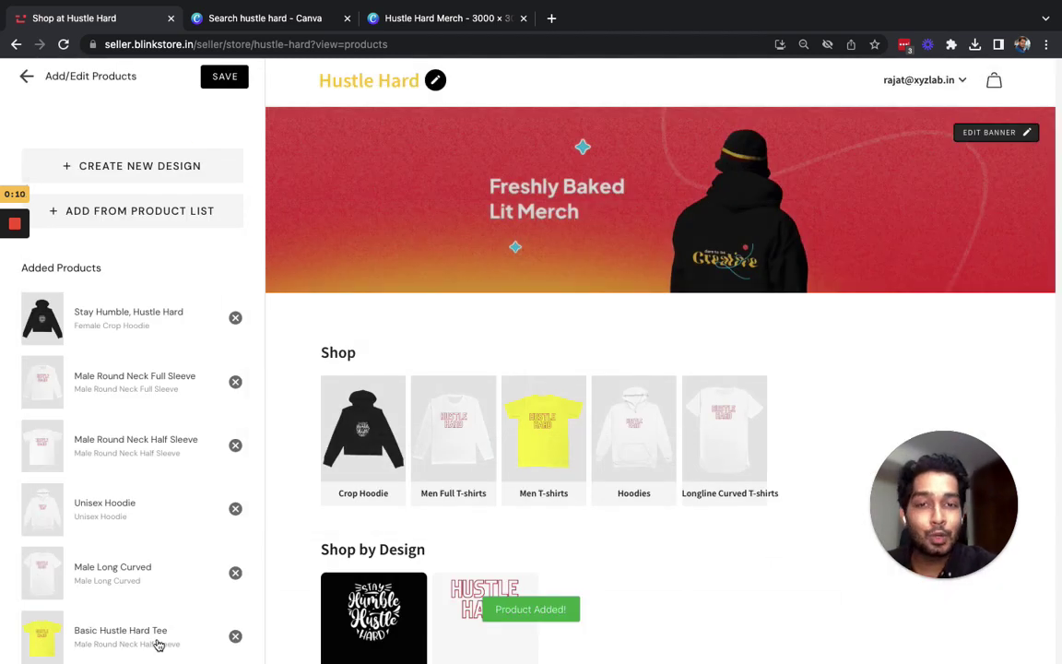